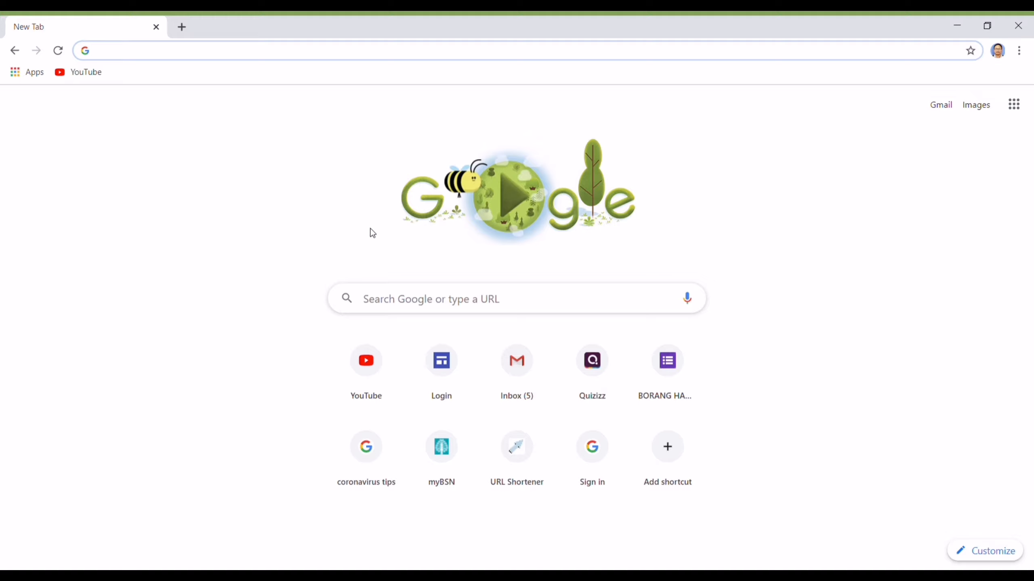
- Search the web for "portal digital learning" and open the Login - Google Sites result
click(461, 308)
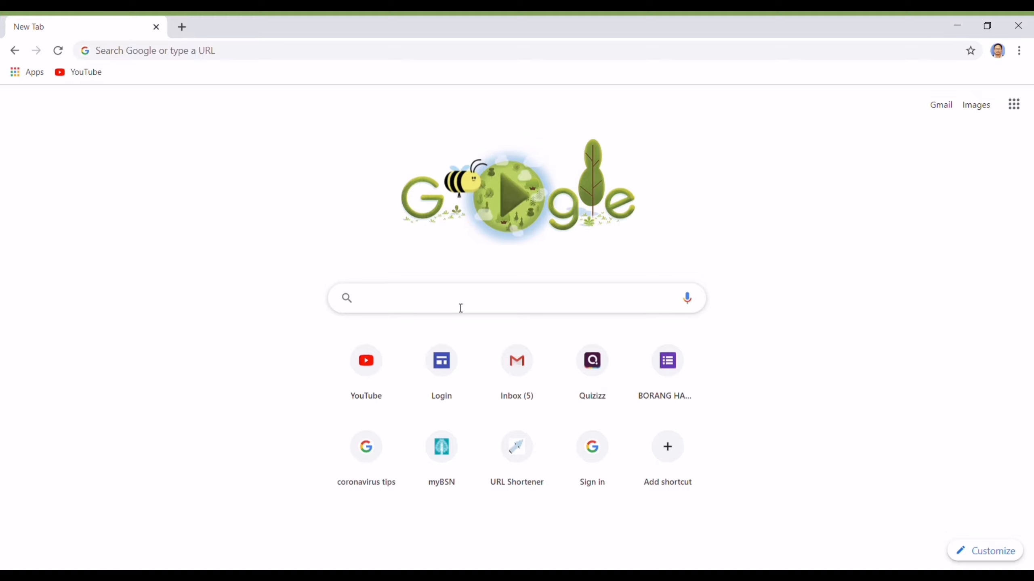
text(pora)
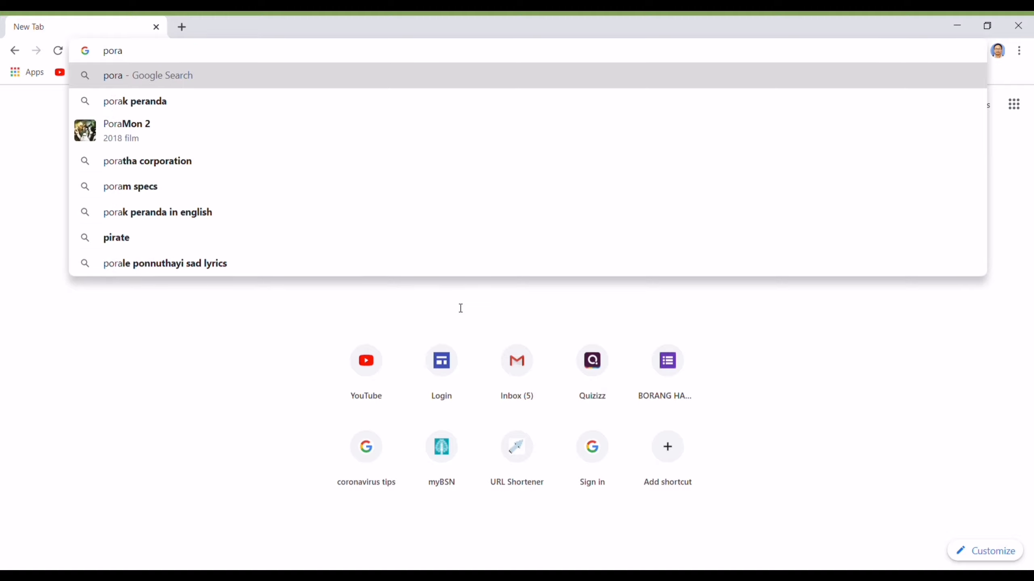
key(BackSpace)
text(tal di)
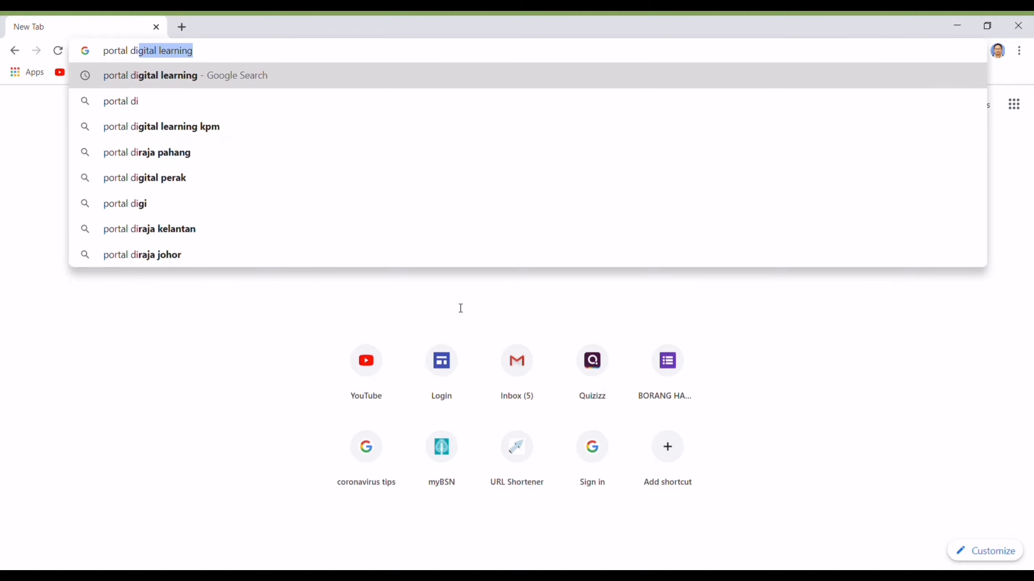
text(gital lear)
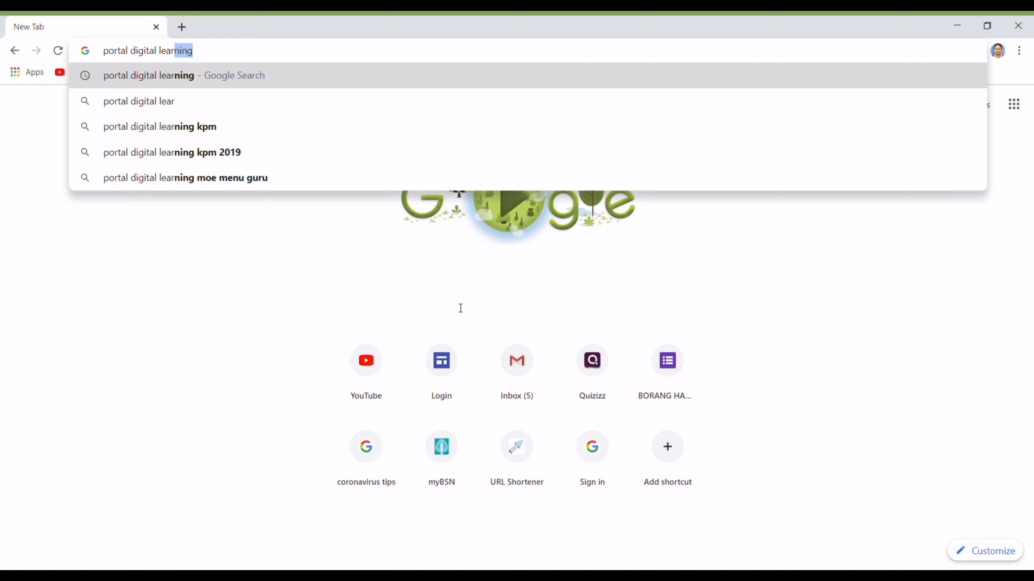
text(ning)
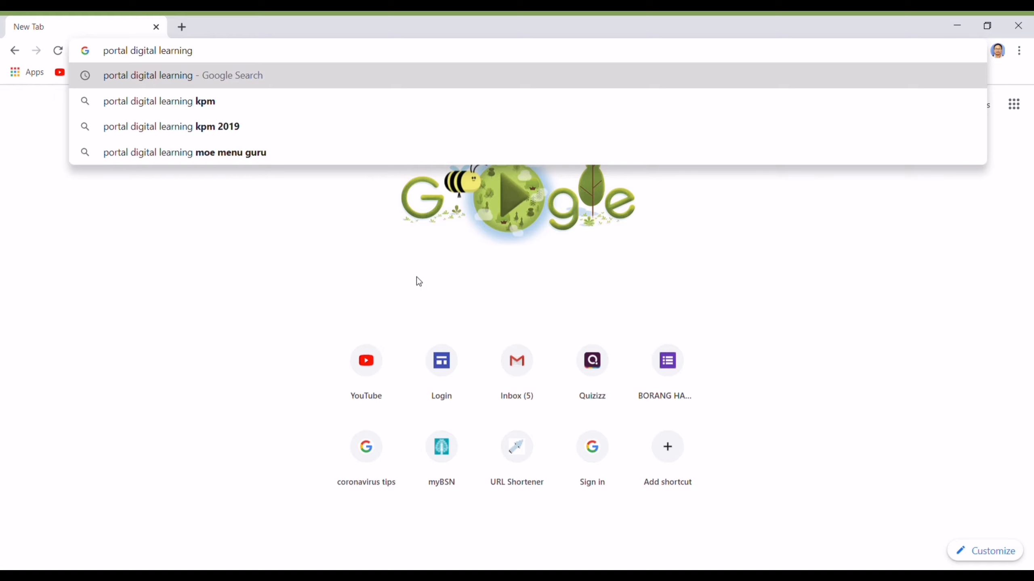
key(Return)
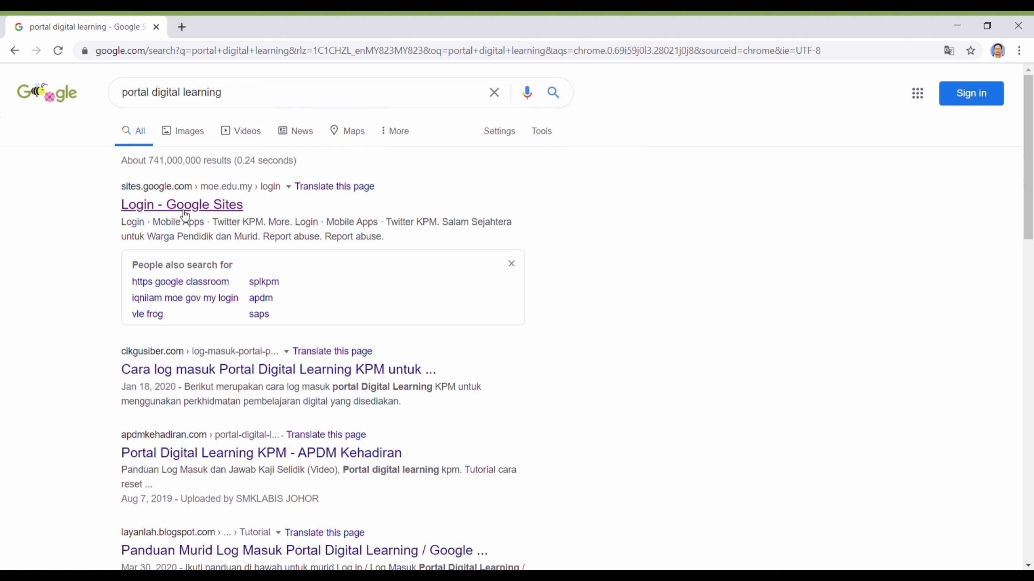
click(185, 211)
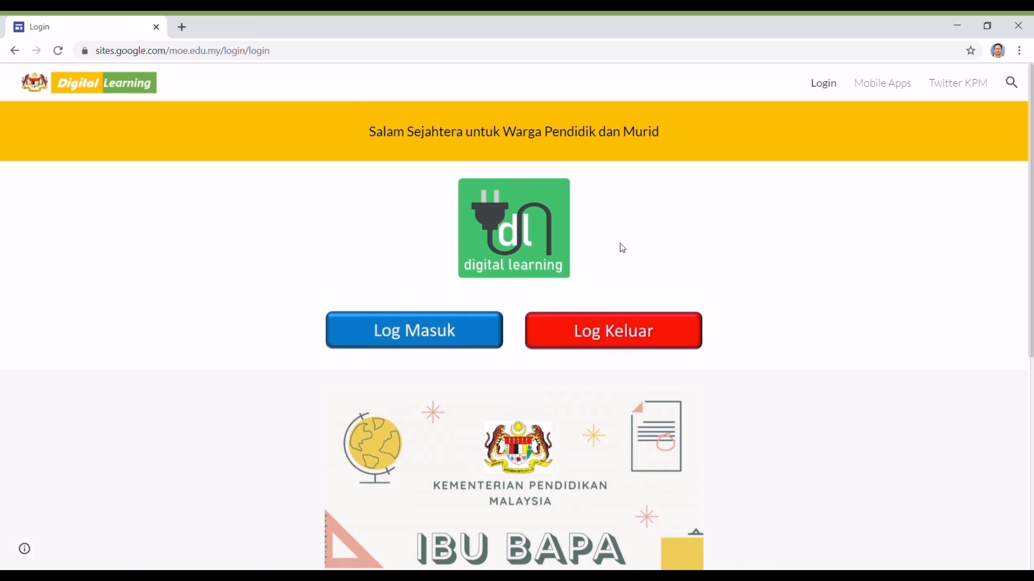
- Log in to the Digital Learning portal with the teacher's moe-dl account and open the Guru page
click(460, 324)
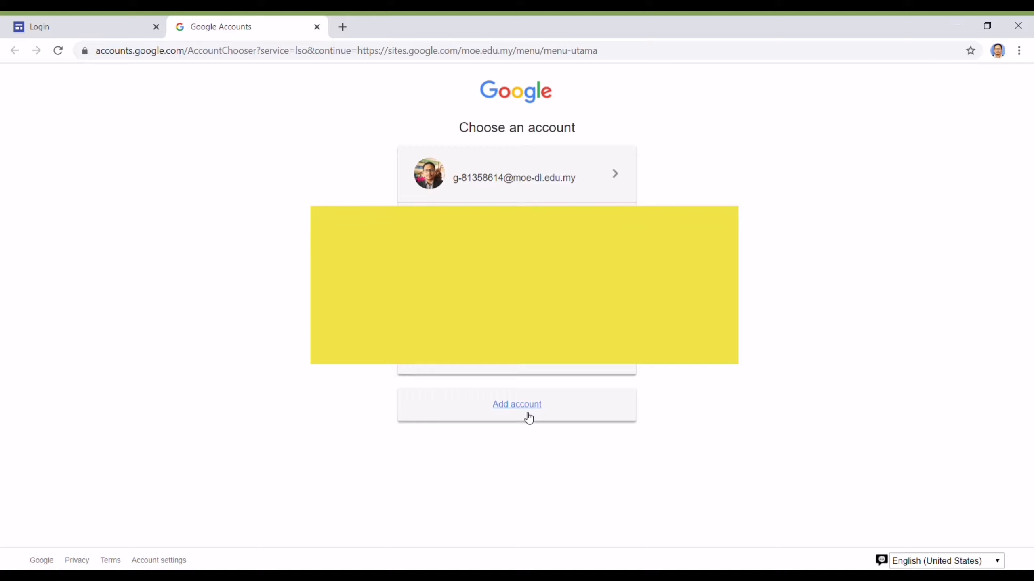
click(506, 178)
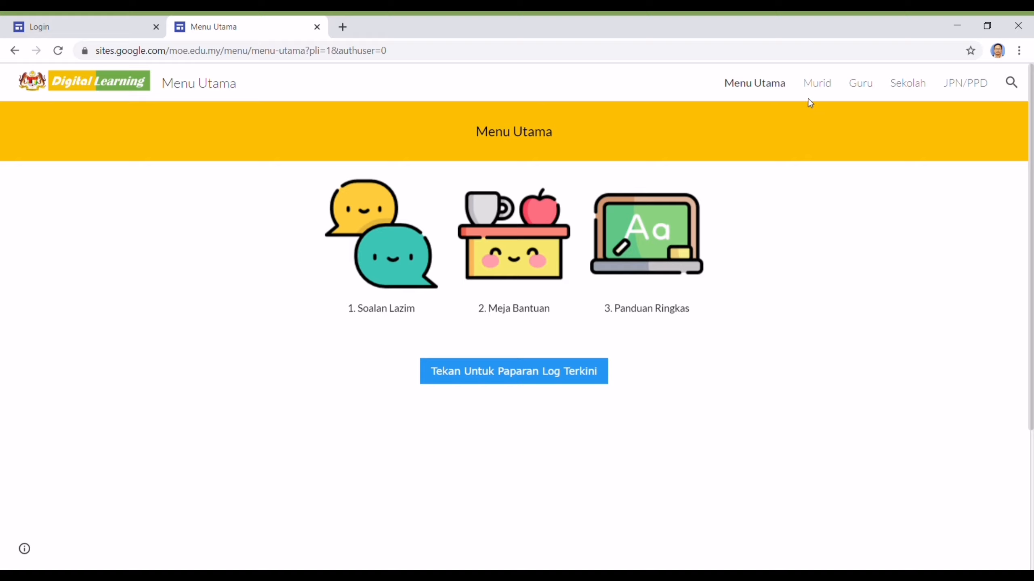
click(855, 89)
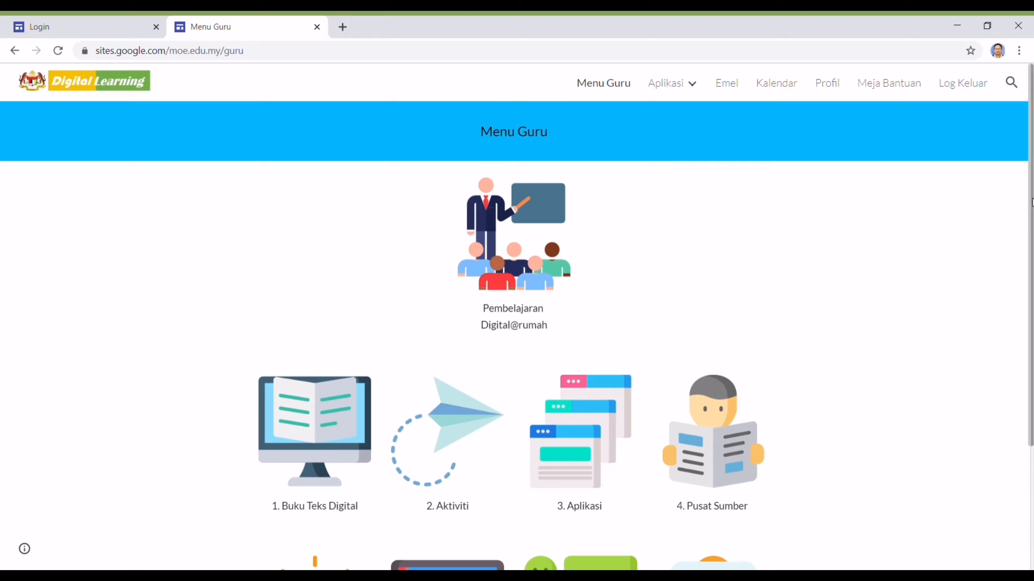
- Go to the teacher activities (Aktiviti) and launch Google Classroom from its portal page
drag(1032, 201, 1032, 304)
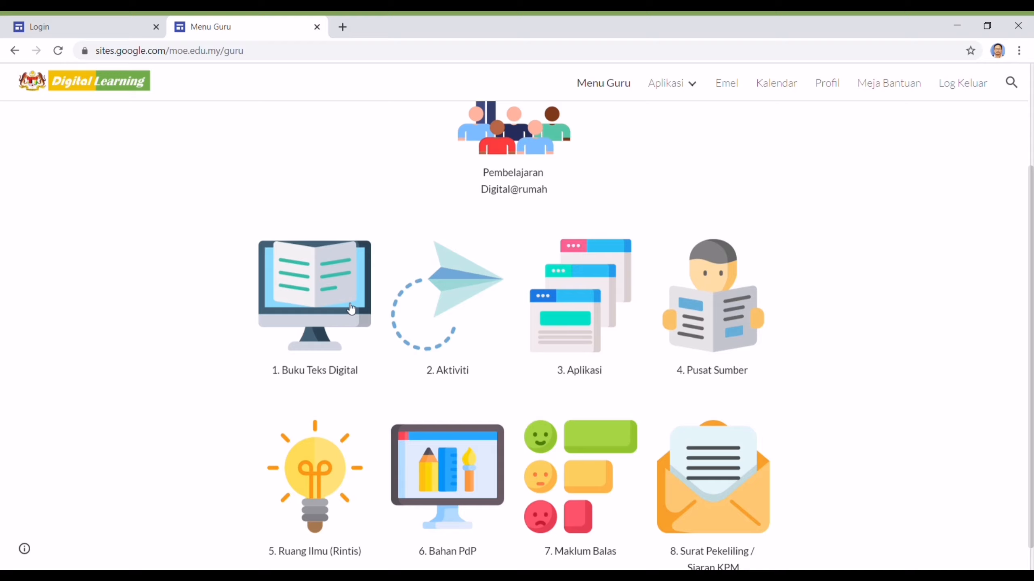
click(450, 333)
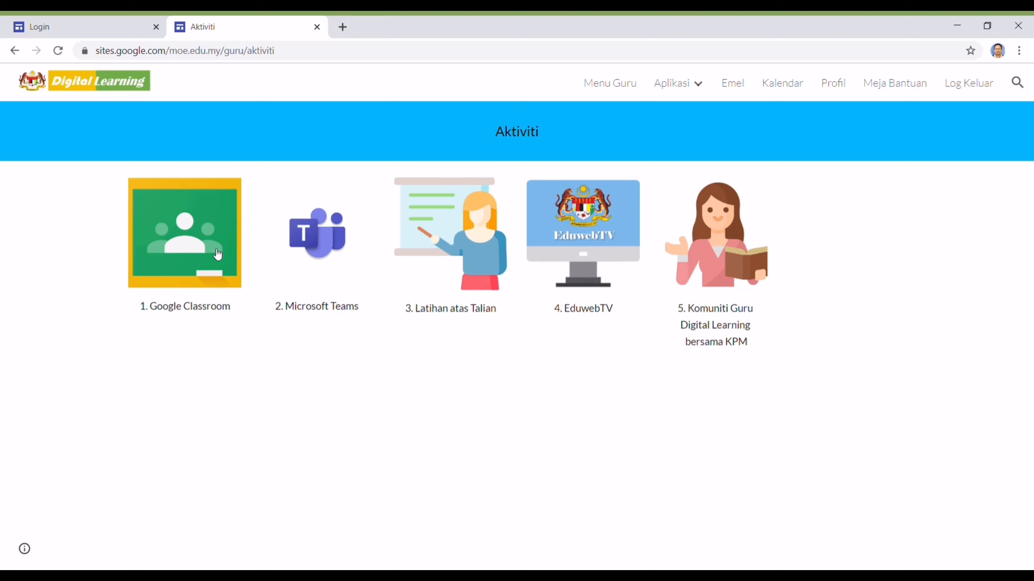
click(176, 270)
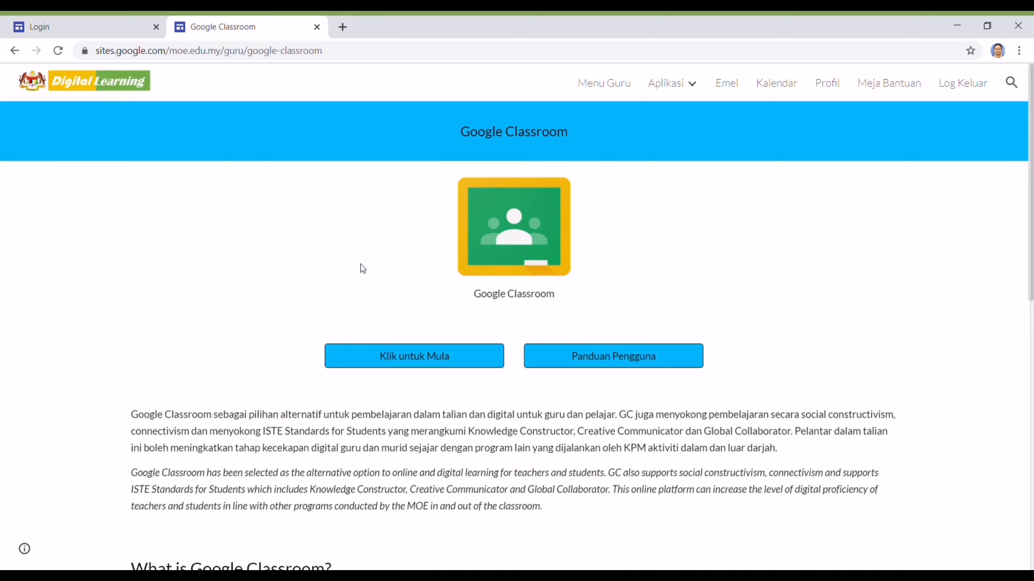
click(453, 364)
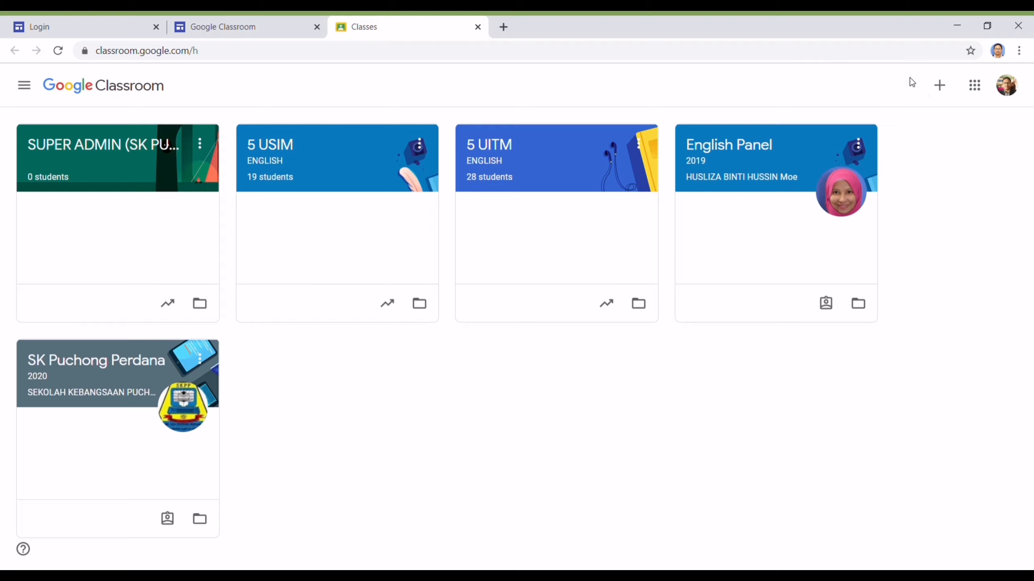
- Start creating a new class and name it "6 Harmoni"
click(946, 89)
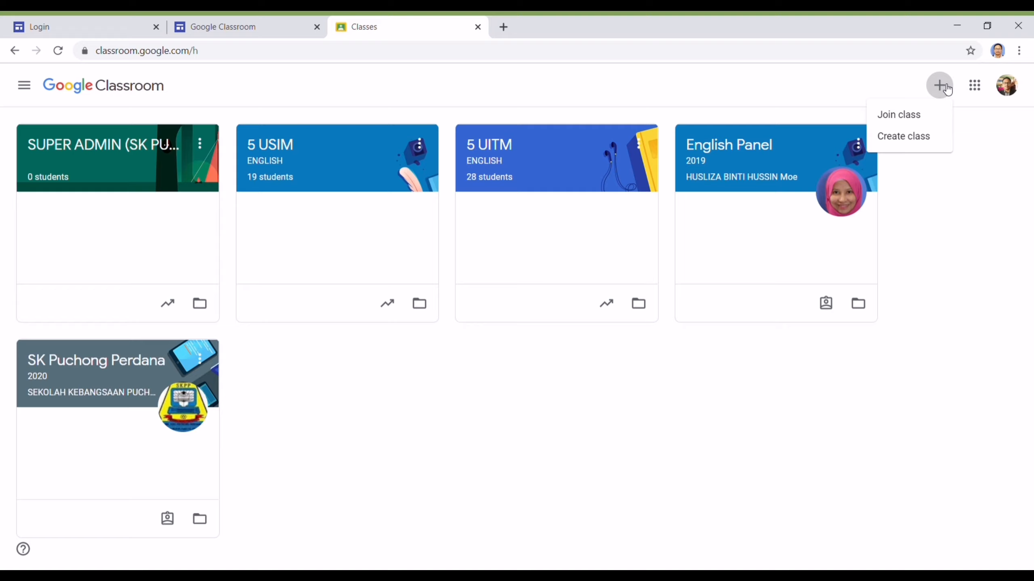
click(920, 139)
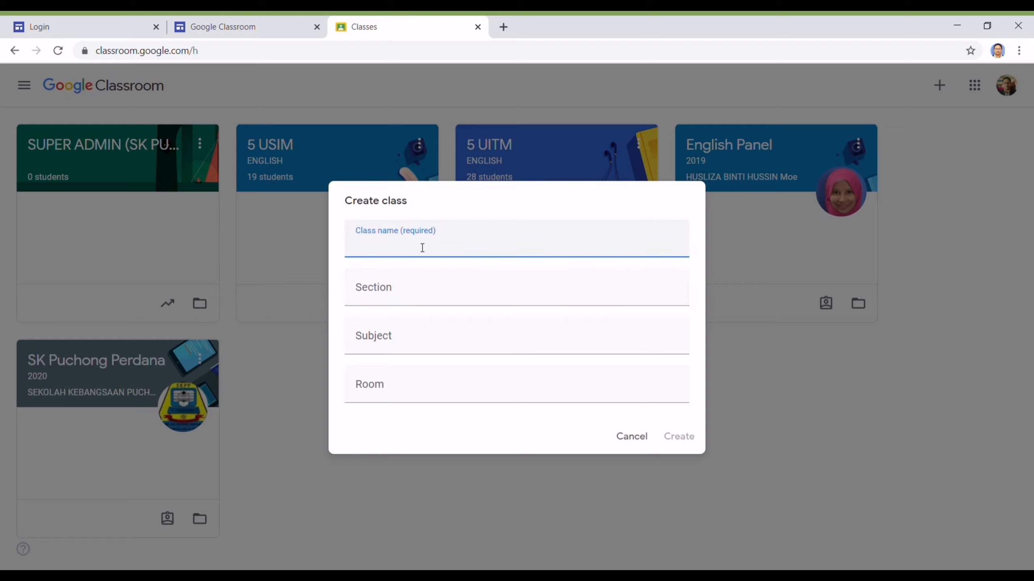
text(6)
text(aarmoni)
key(BackSpace)
key(BackSpace)
key(BackSpace)
key(BackSpace)
key(BackSpace)
key(BackSpace)
text(rmoni)
- Set the class's section to 2020 and subject to English, and create the class
click(408, 302)
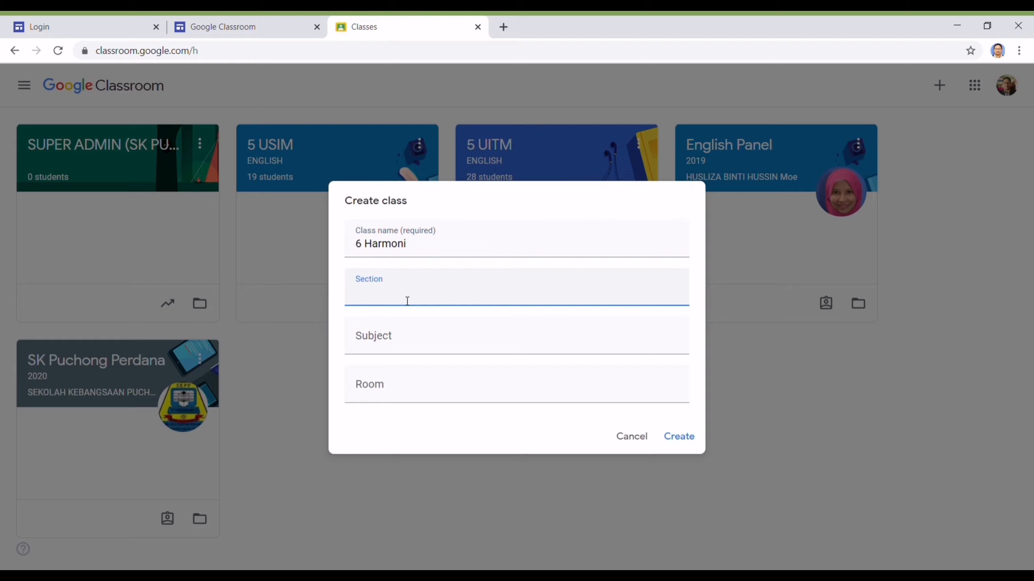
text(2020)
click(403, 333)
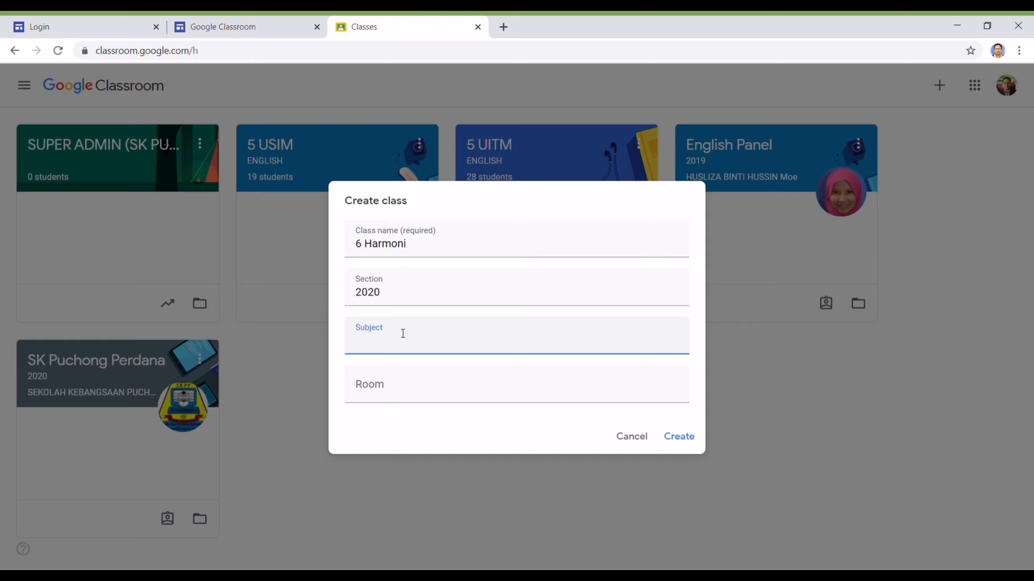
text(English)
click(682, 443)
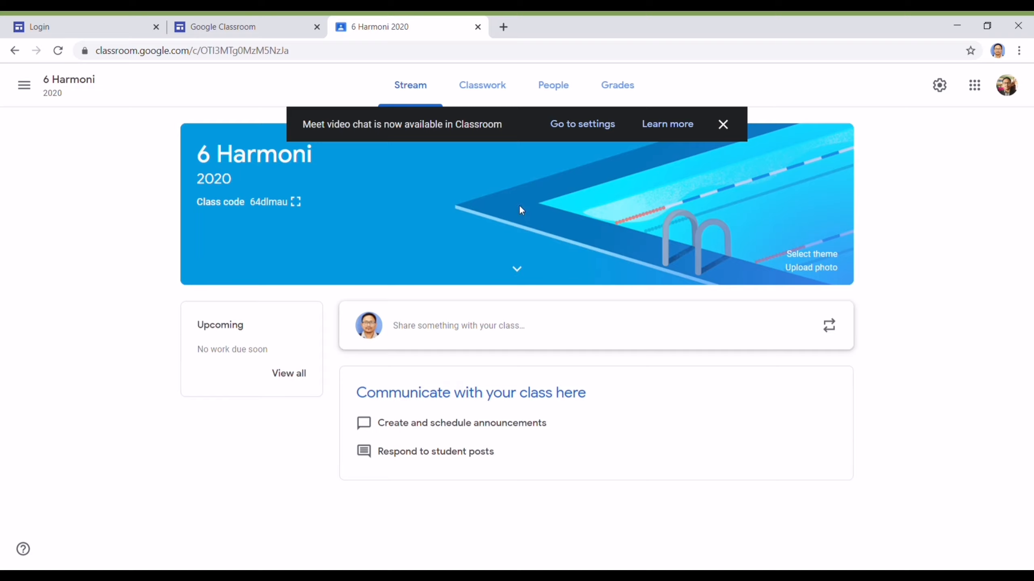
- Dismiss the Meet video chat notice and view the 6 Harmoni class code in its enlarged display
click(723, 124)
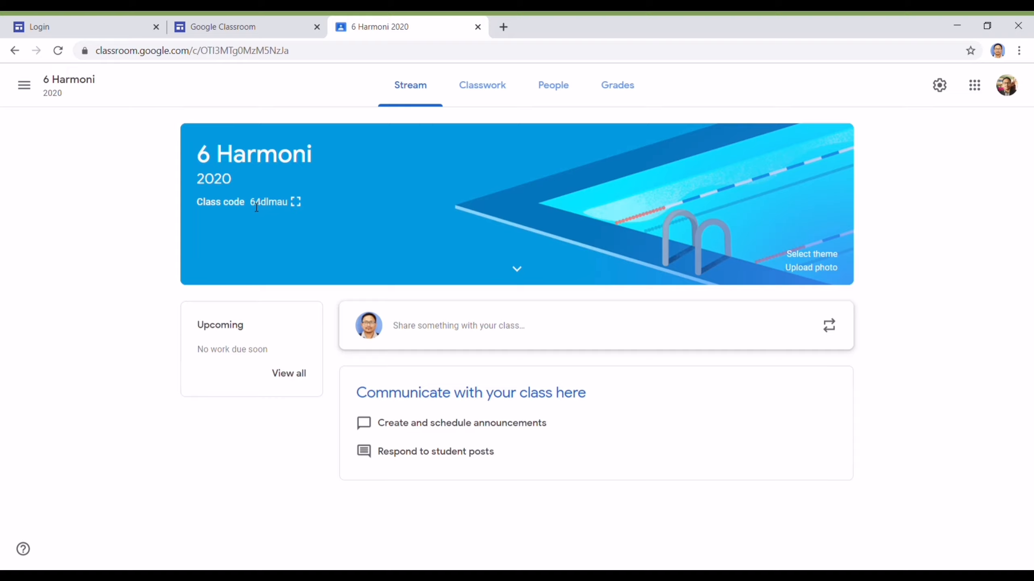
drag(251, 205, 290, 208)
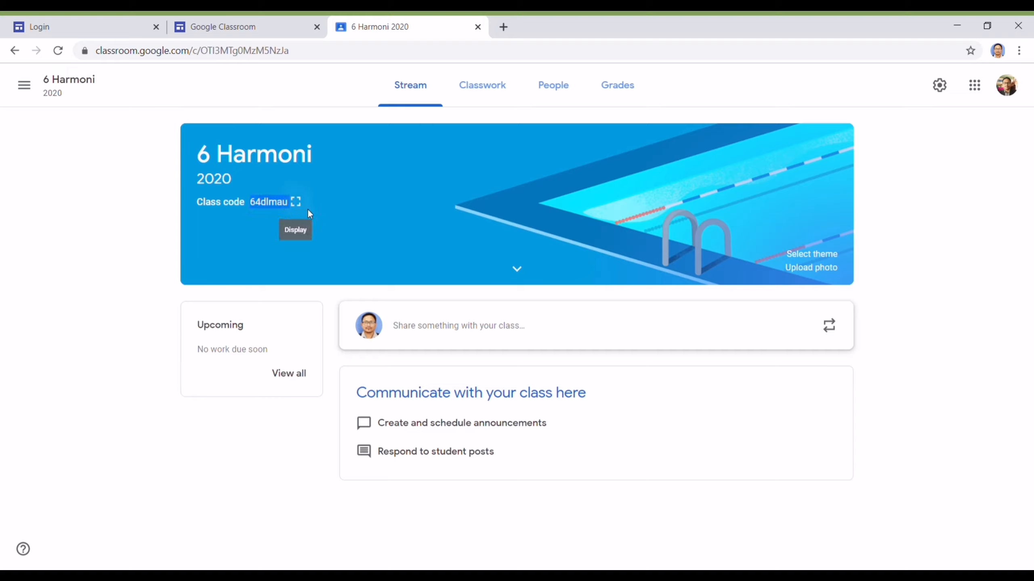
click(153, 278)
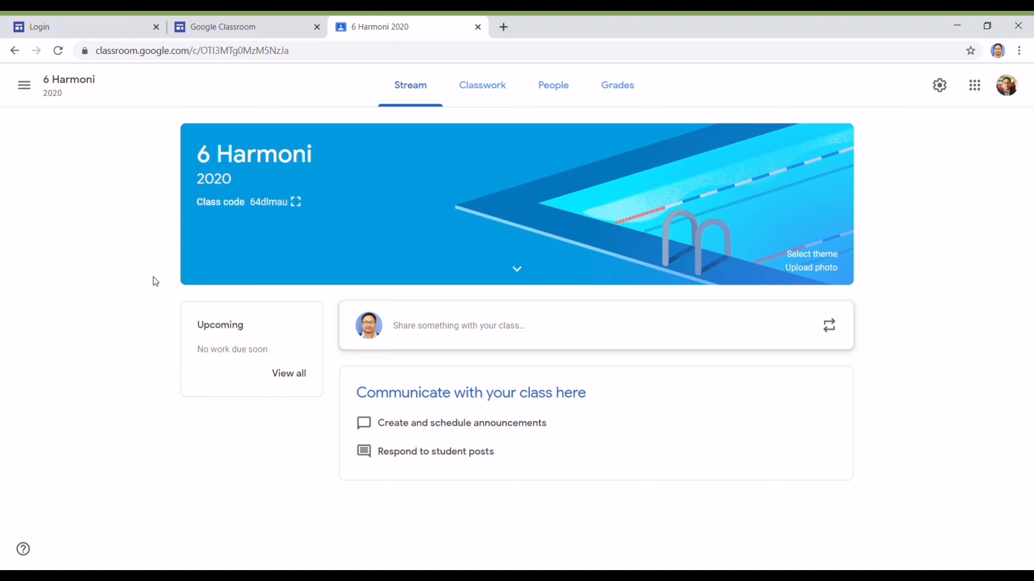
click(296, 203)
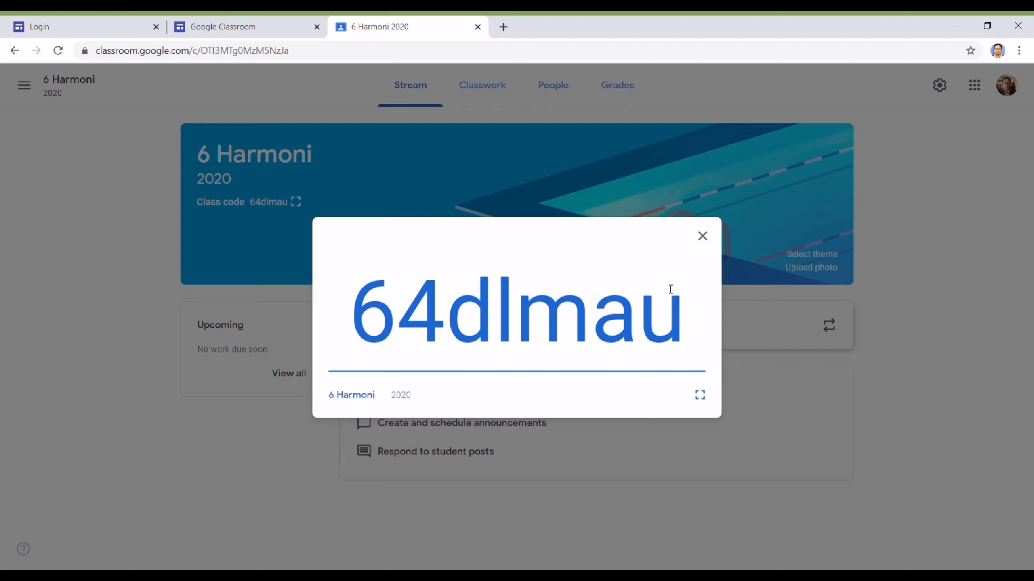
click(702, 236)
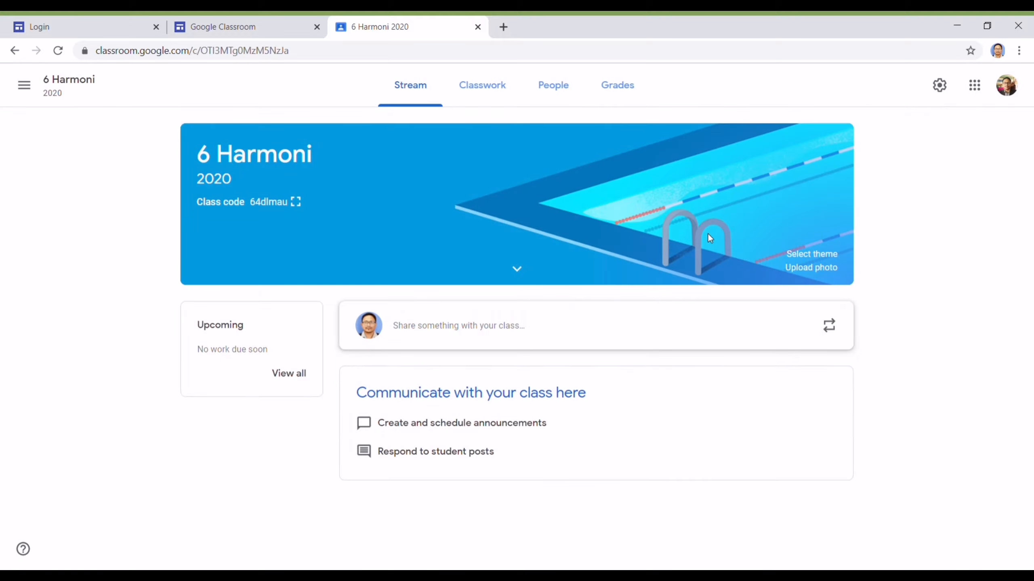
click(296, 202)
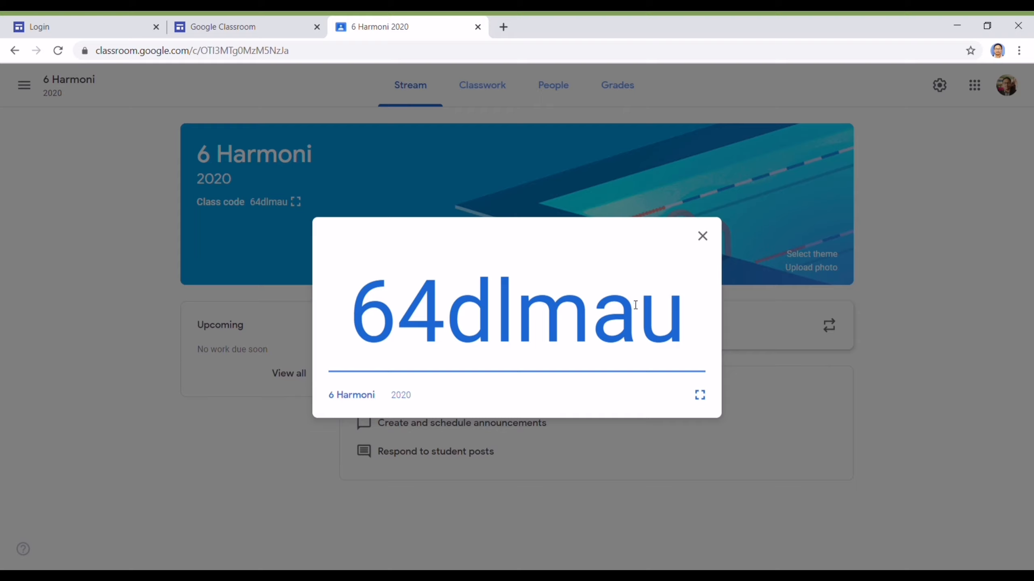
click(702, 247)
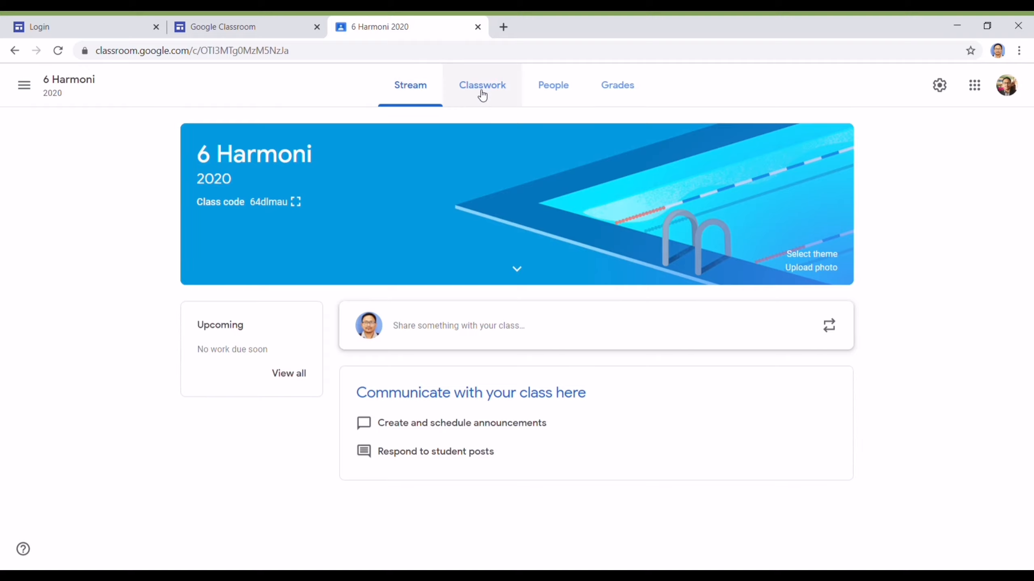
- Try adding a student's e-mail address to a class invitation, cancel the invitation, and return to the class stream
click(557, 93)
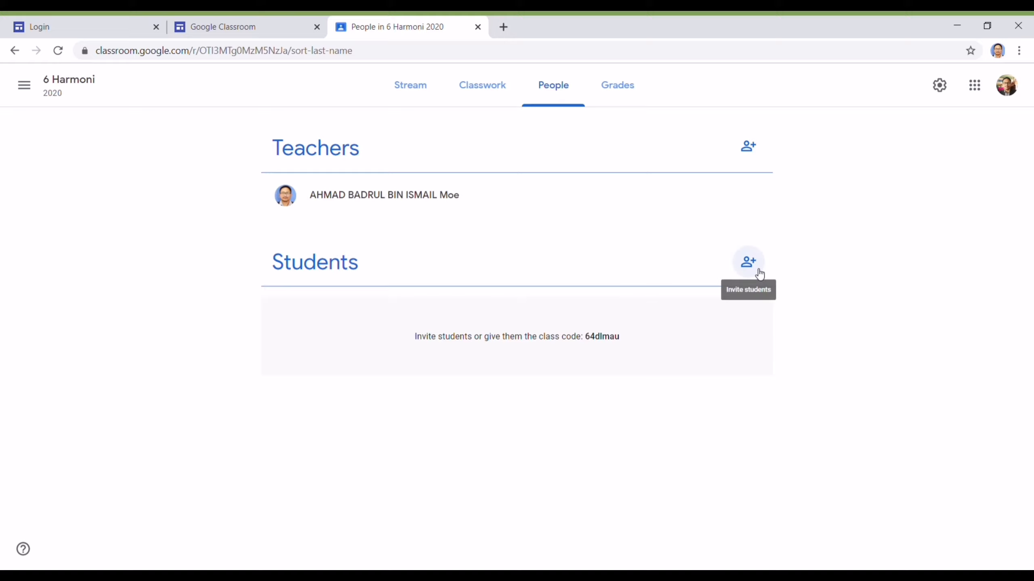
click(748, 262)
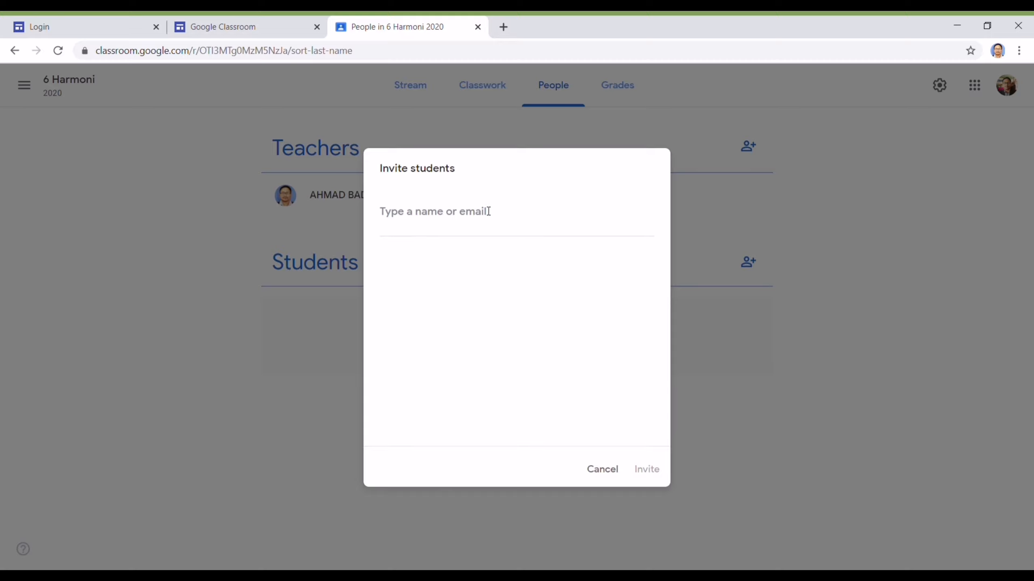
key(alt+Tab)
key(ctrl+v)
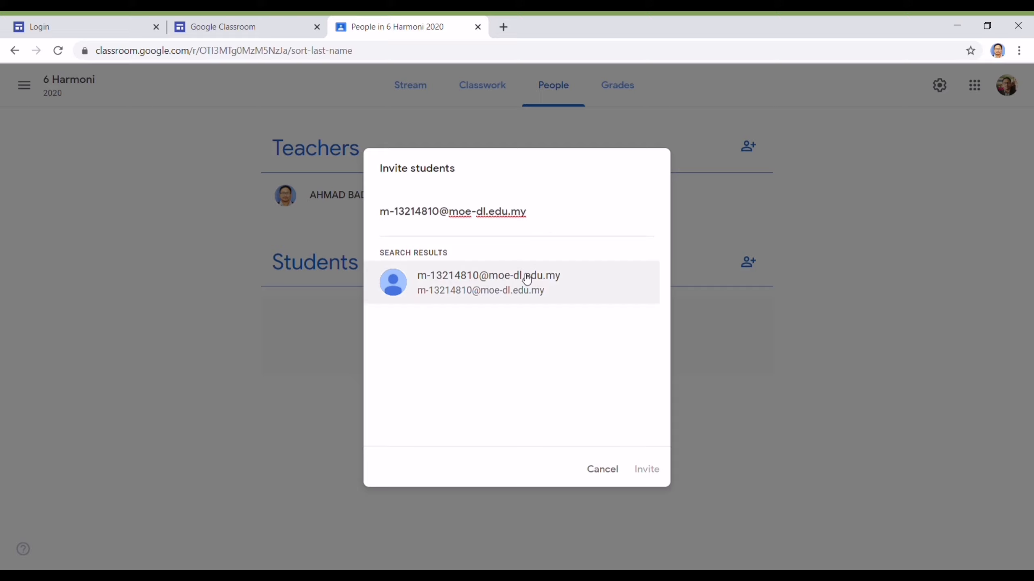
click(489, 281)
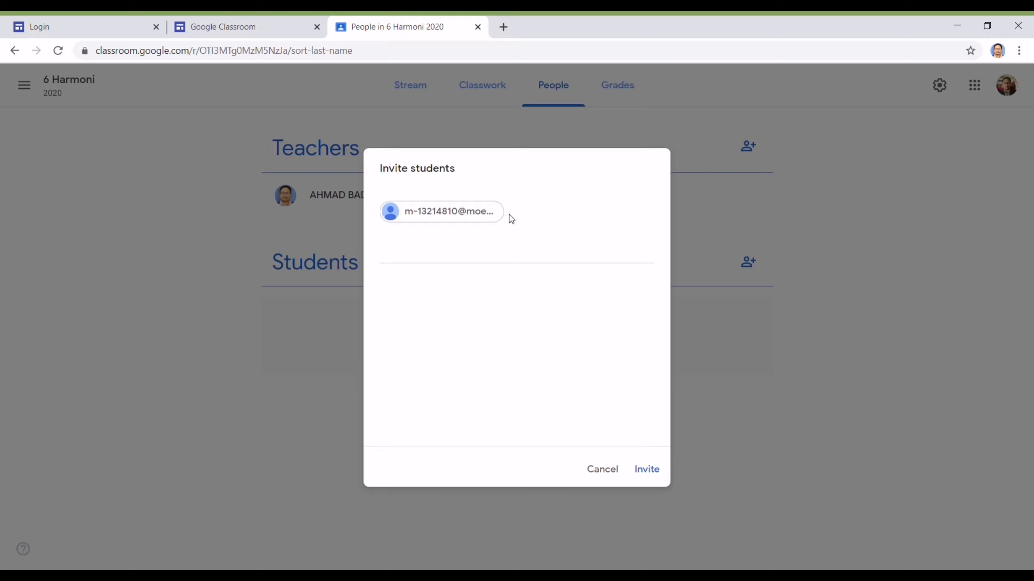
key(BackSpace)
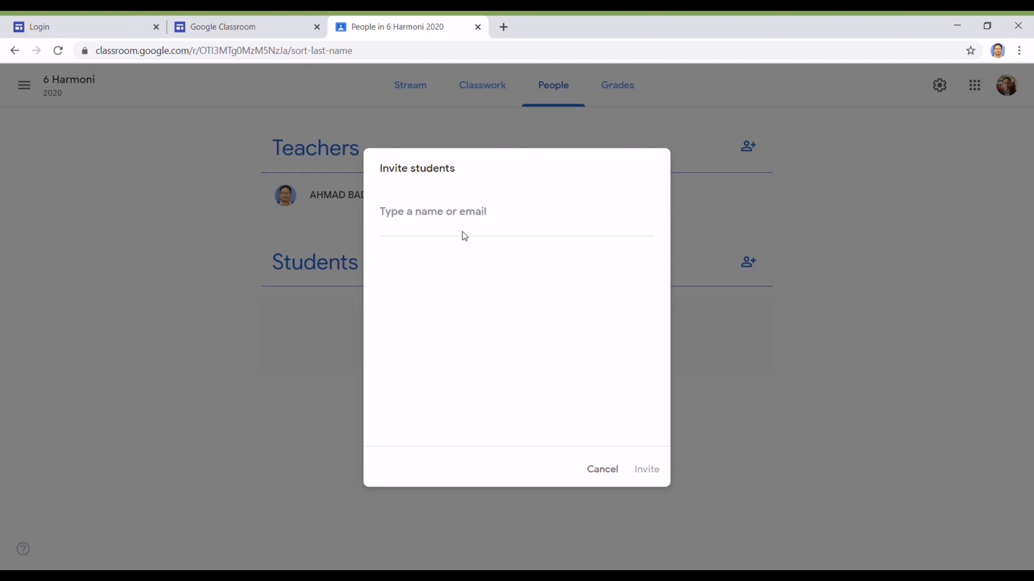
key(ctrl+v)
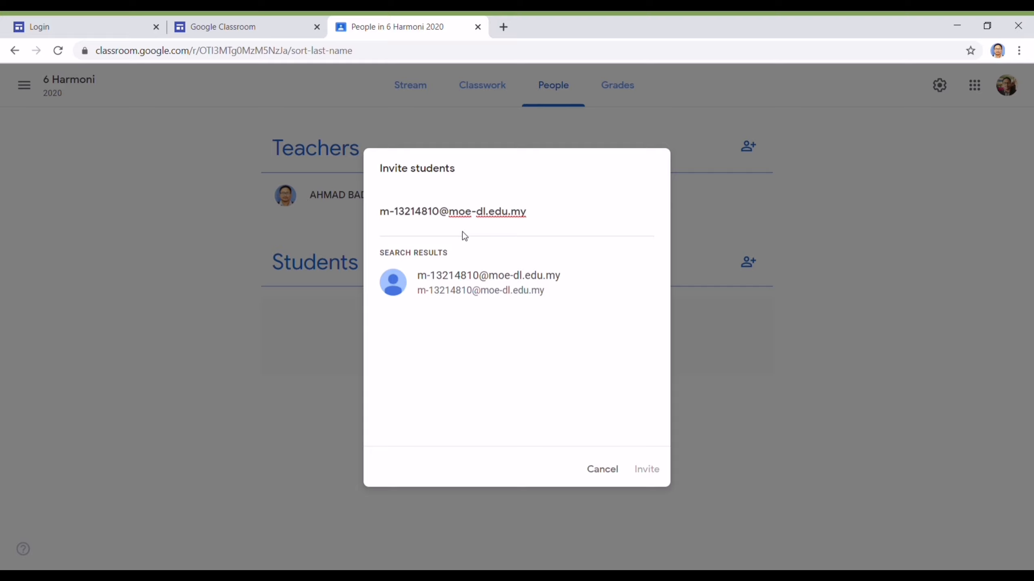
key(Return)
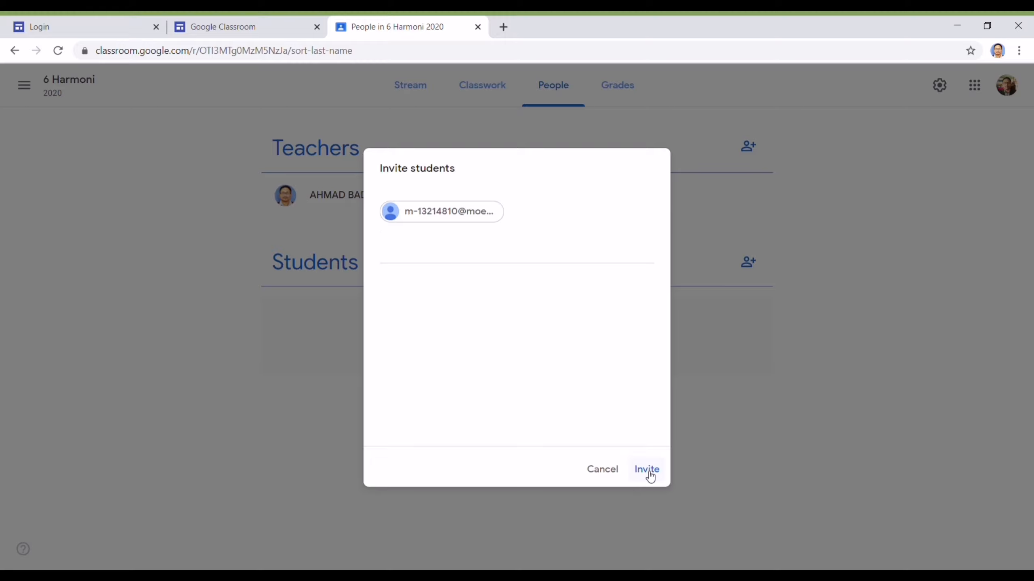
click(604, 470)
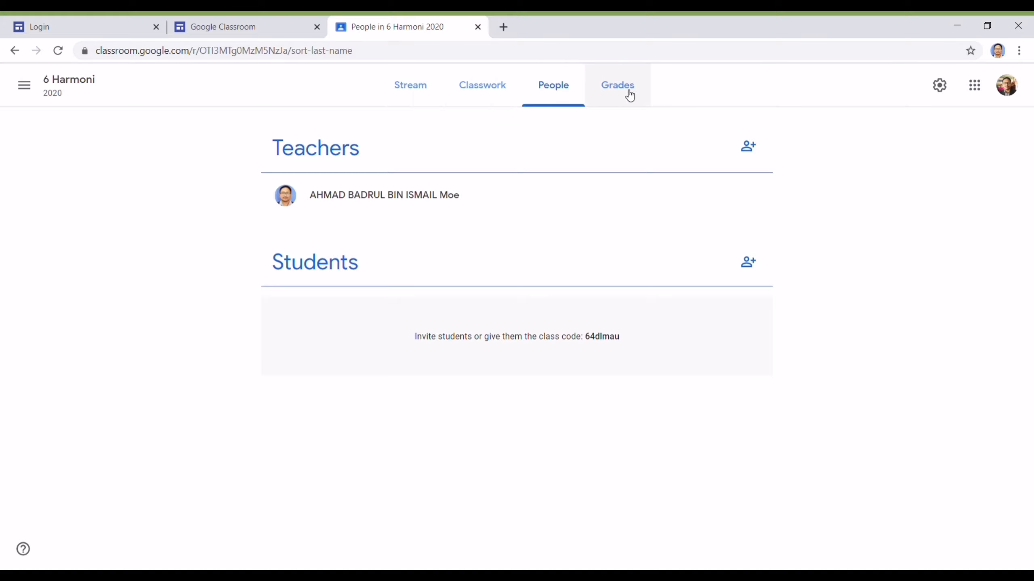
click(429, 97)
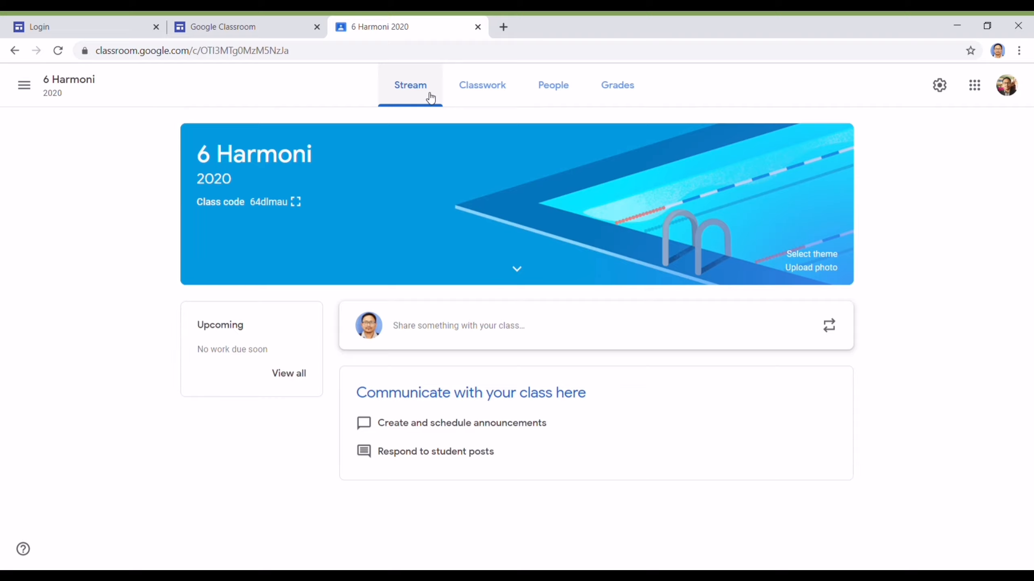
- Post the announcement "besok tolong pakai pakaian sukan" to all students in the 6 Harmoni class stream
click(431, 326)
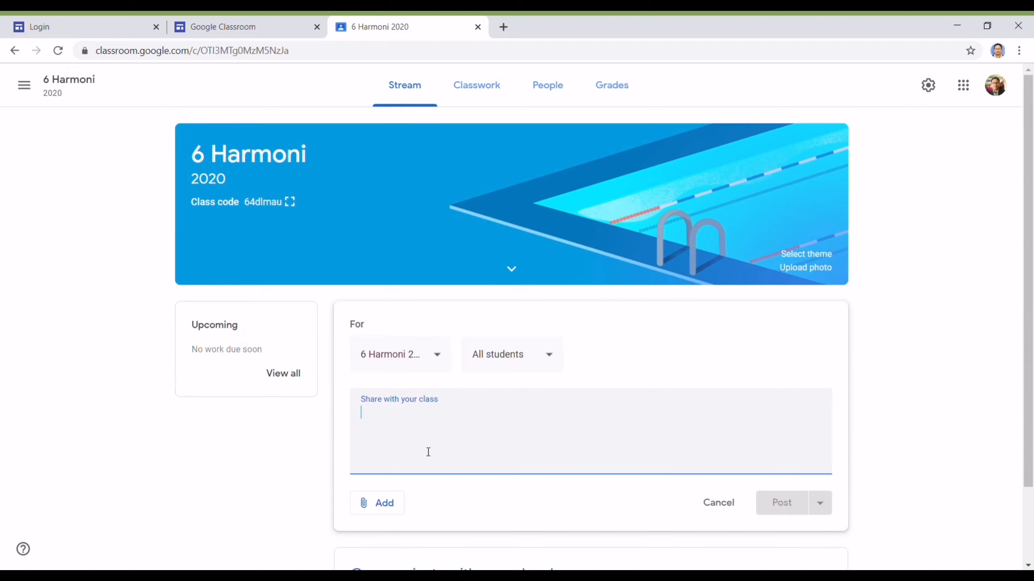
text(be)
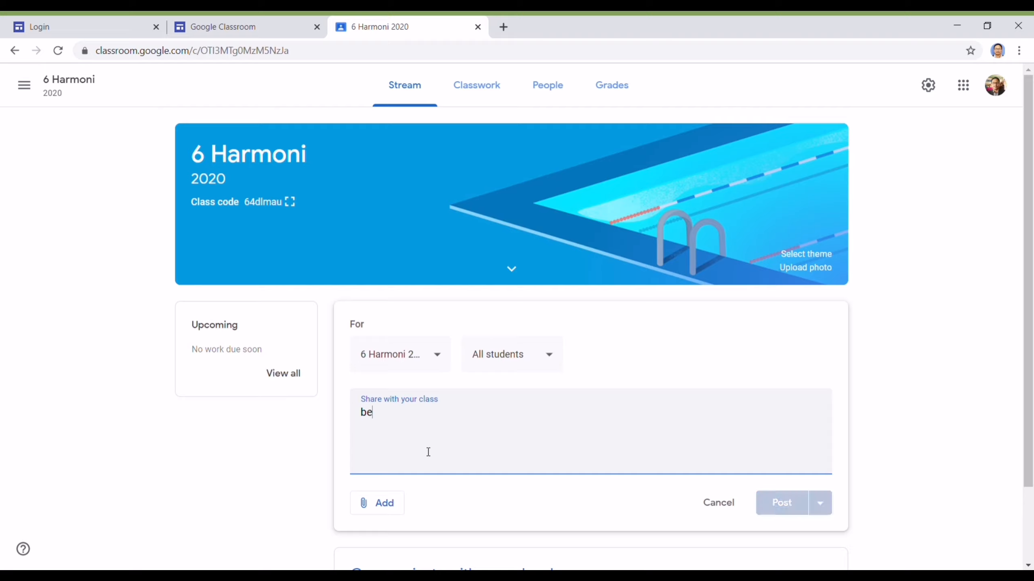
text(sok tol)
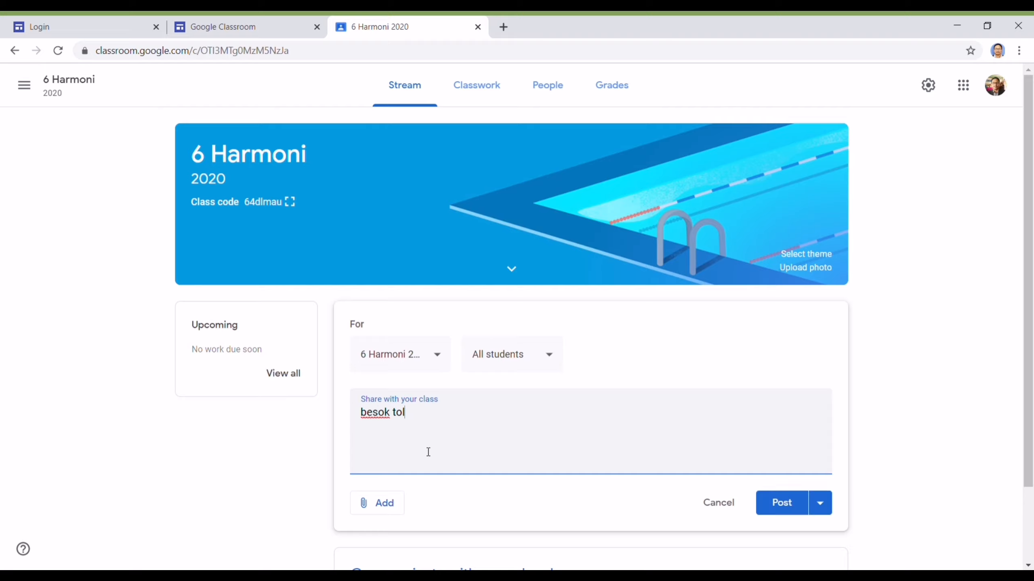
text(ong pakai pakaian sukan)
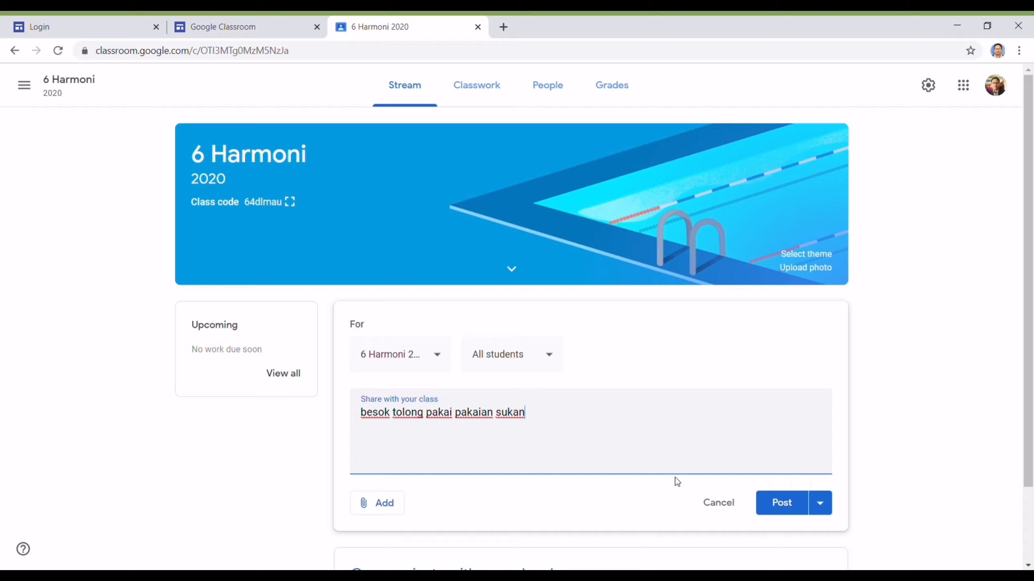
click(790, 514)
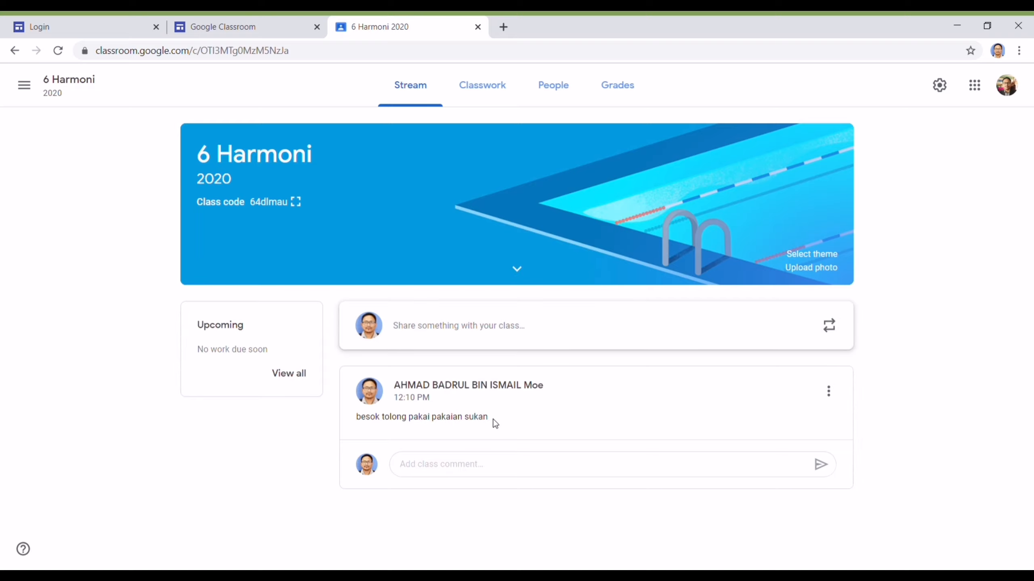
- Examine the posted announcement's text and the options available for managing the post
drag(496, 424, 357, 422)
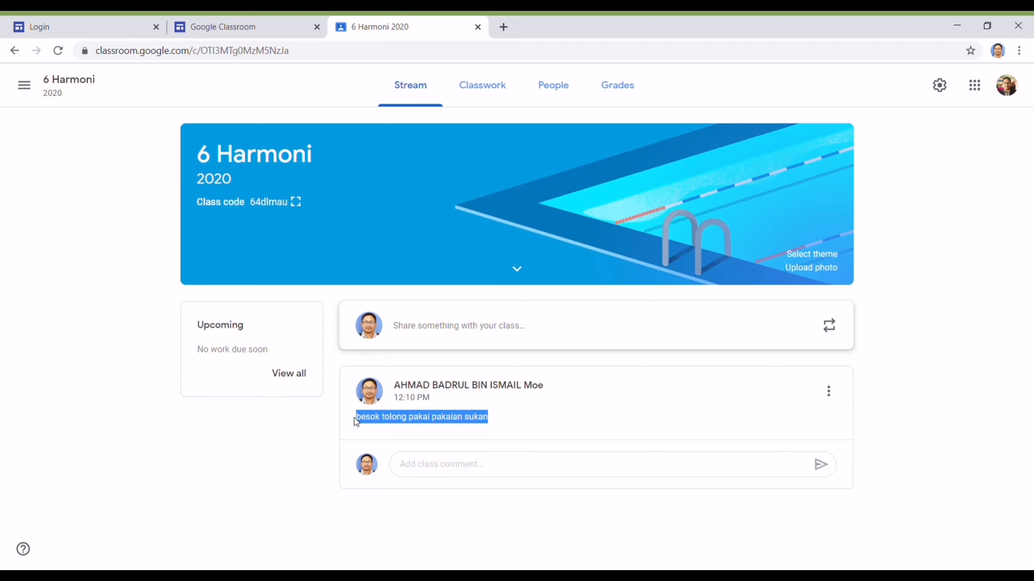
click(322, 427)
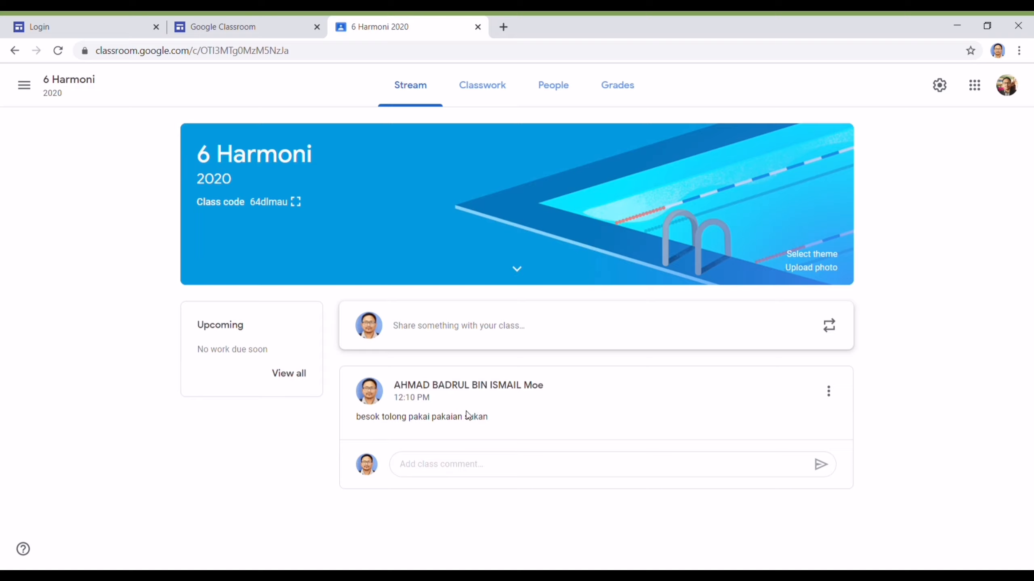
click(828, 397)
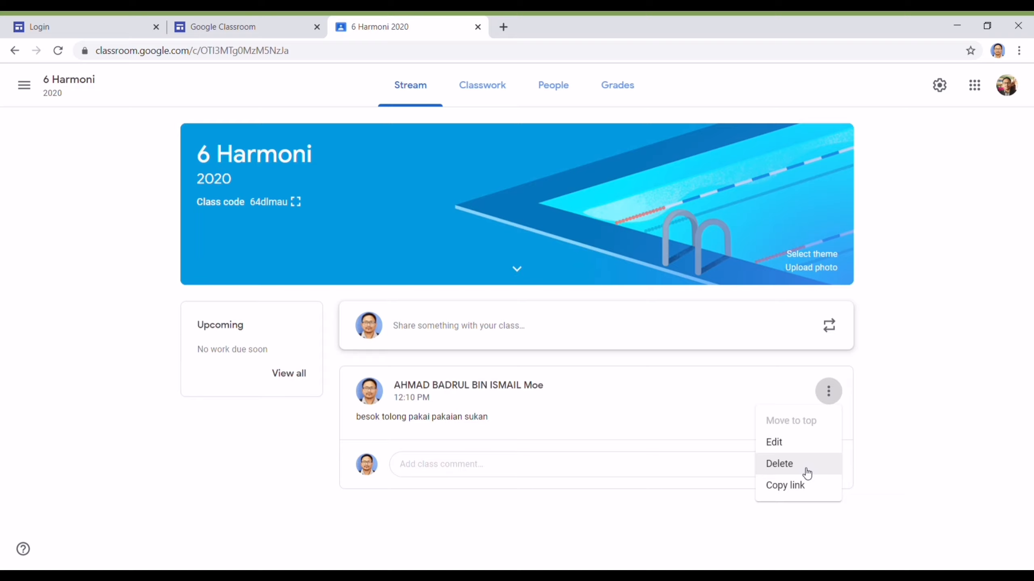
click(887, 422)
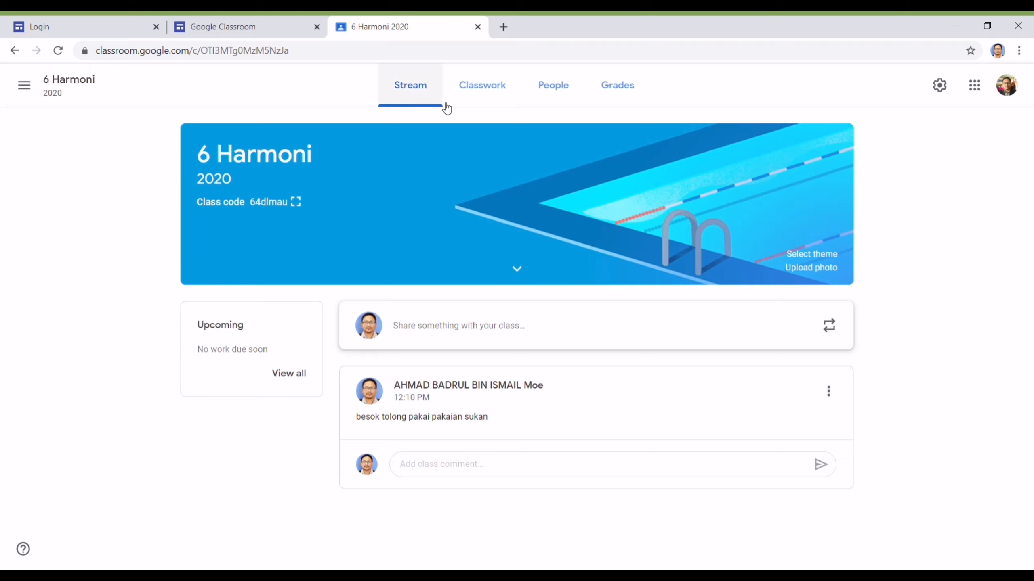
- Start a new classwork assignment for the class and title it "Present Tense"
click(472, 106)
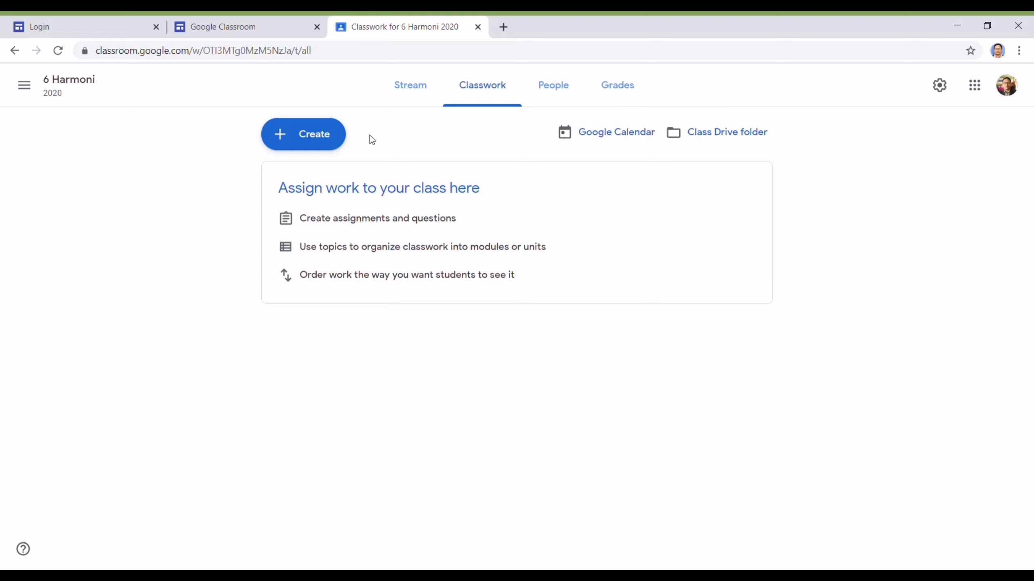
click(314, 145)
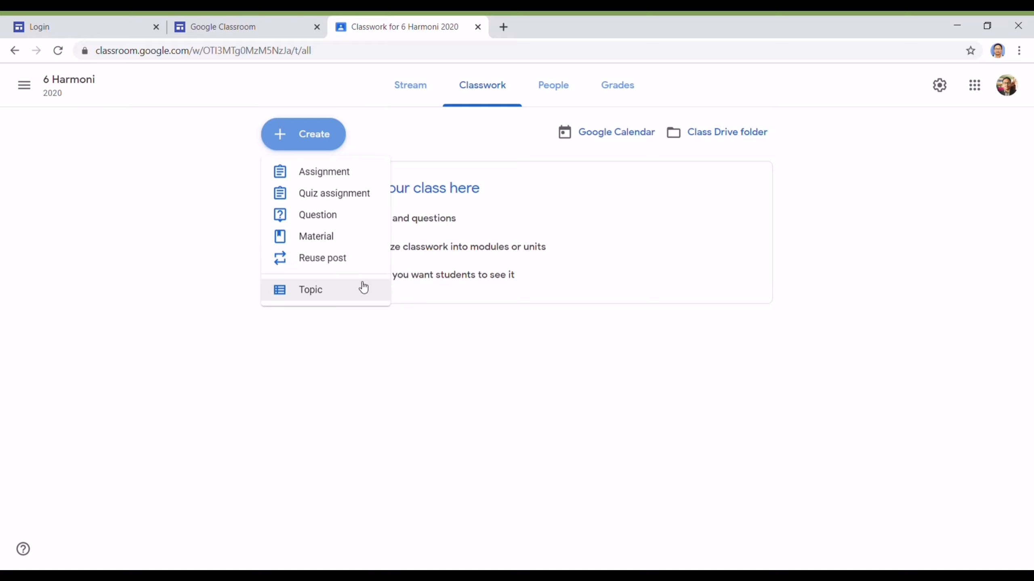
click(362, 181)
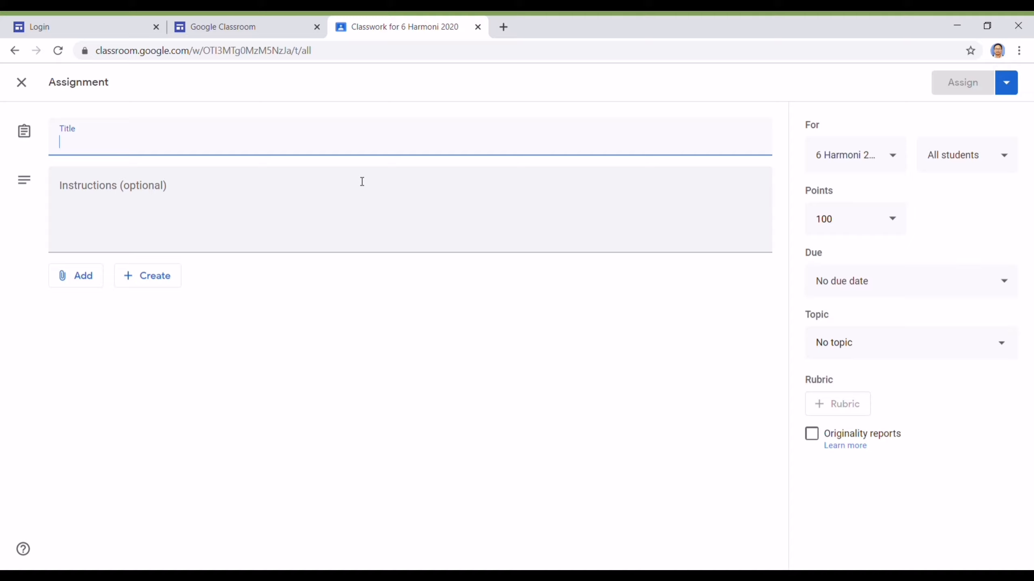
text(P)
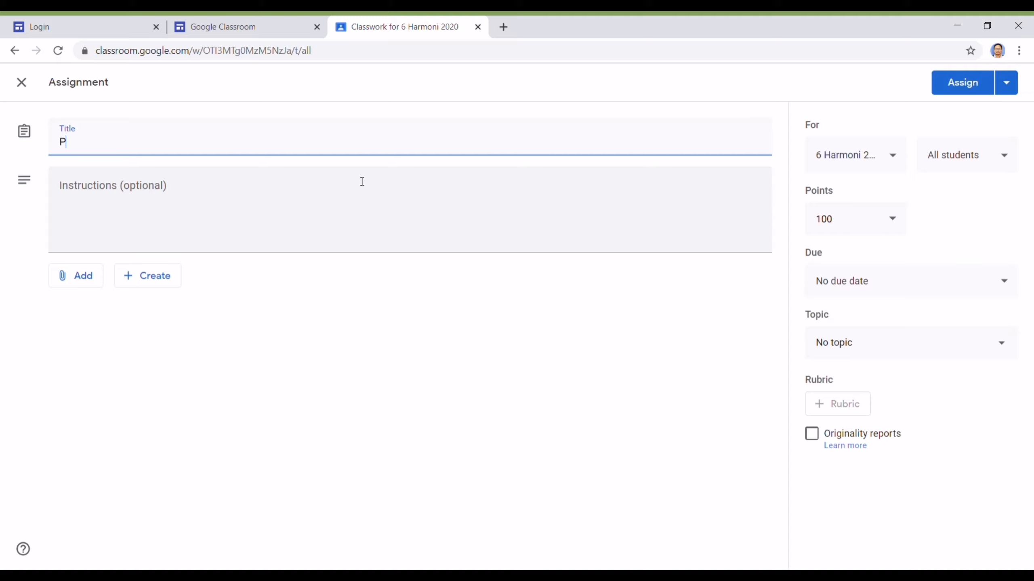
text(resent Tense)
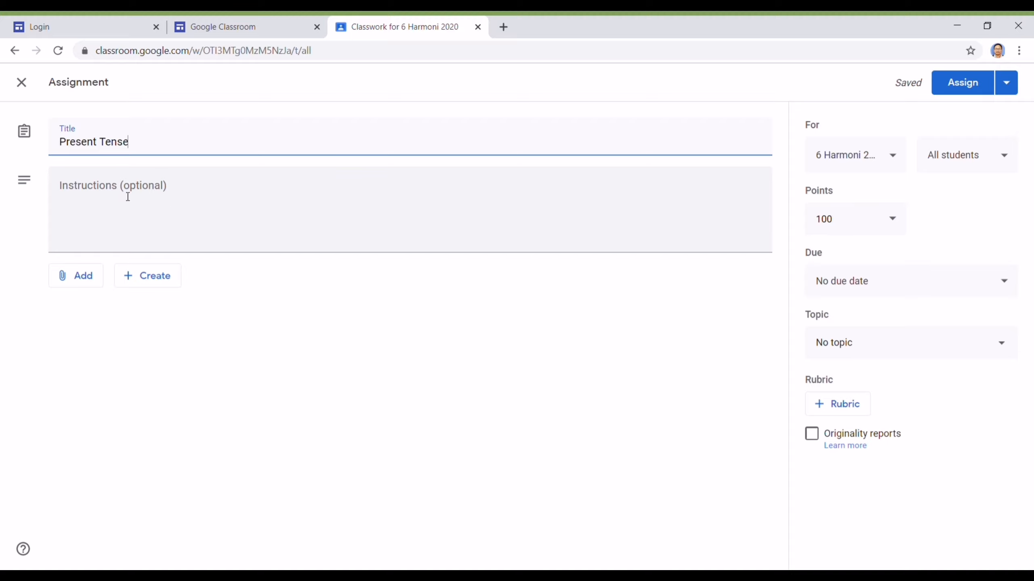
- Enter the assignment instructions "Write five (5) sentences using the following words in Present Tense."
click(111, 189)
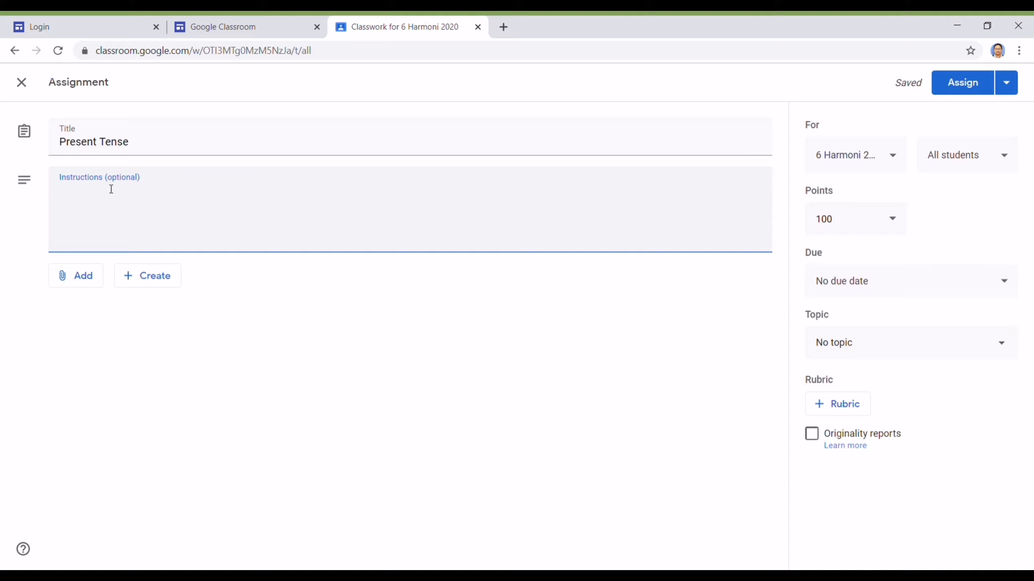
text(W rite five (5) sentences)
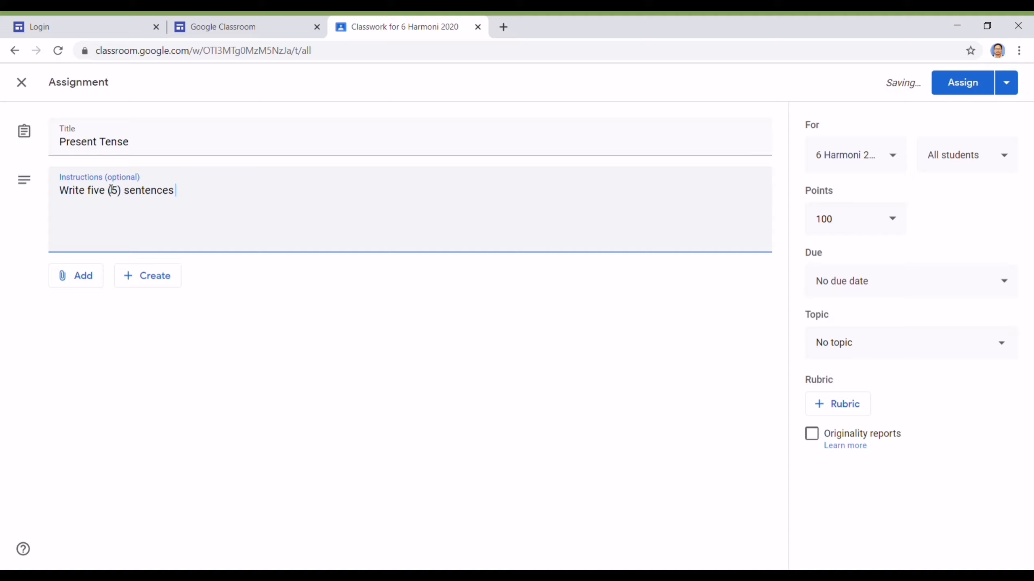
text( using the followin)
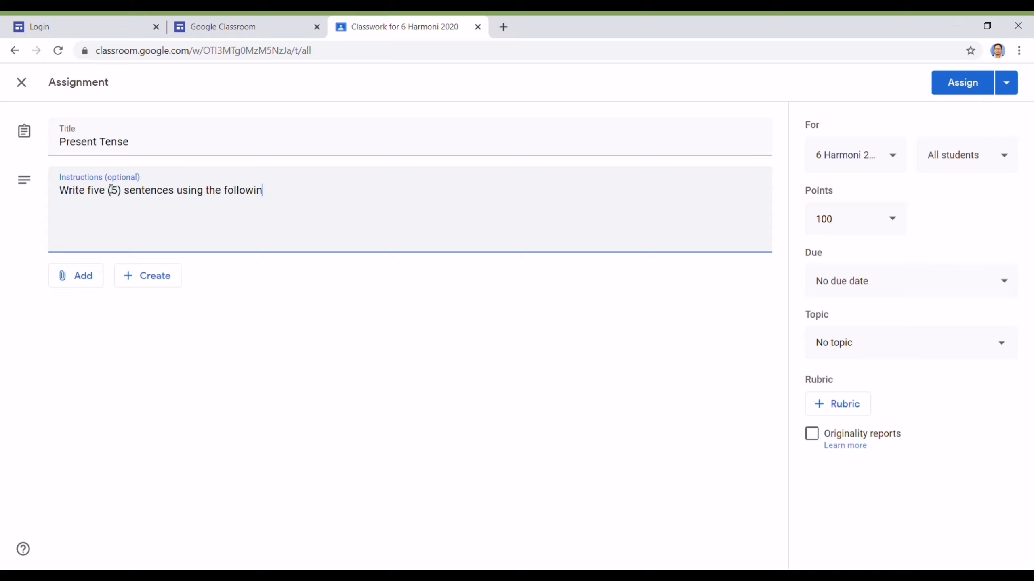
text(g words in present tense.)
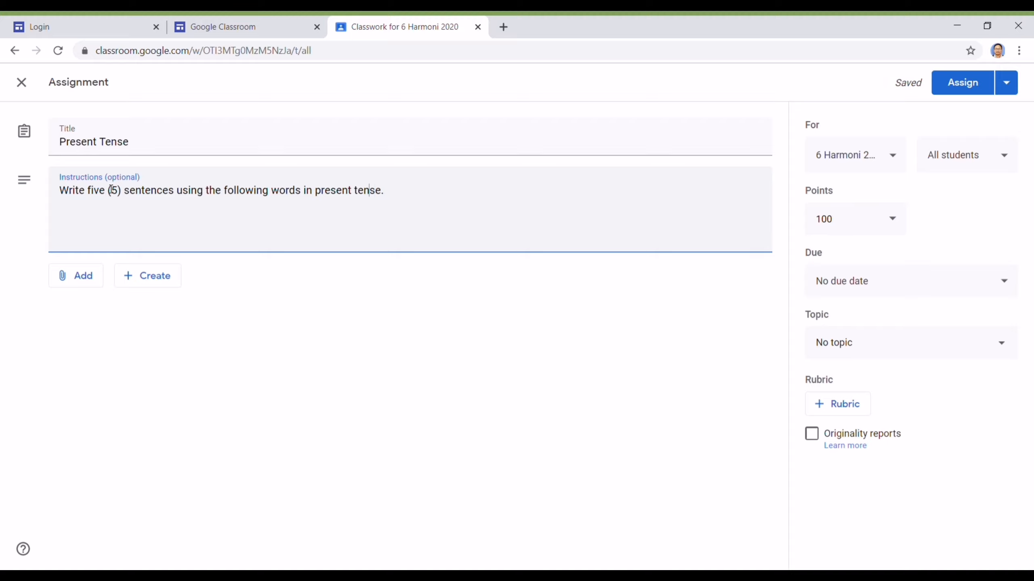
key(BackSpace)
text(T)
key(Left)
key(Left)
key(Left)
key(Left)
key(Left)
key(BackSpace)
text(P)
- Attach the Present Tense 1 document from the Classroom folder in Google Drive, with a copy made for each student
click(86, 288)
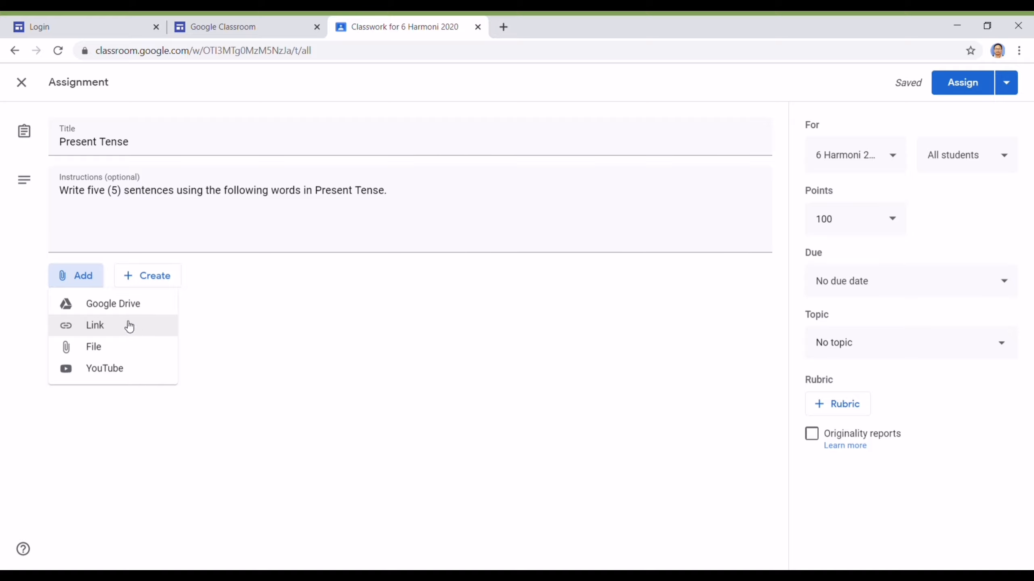
click(118, 310)
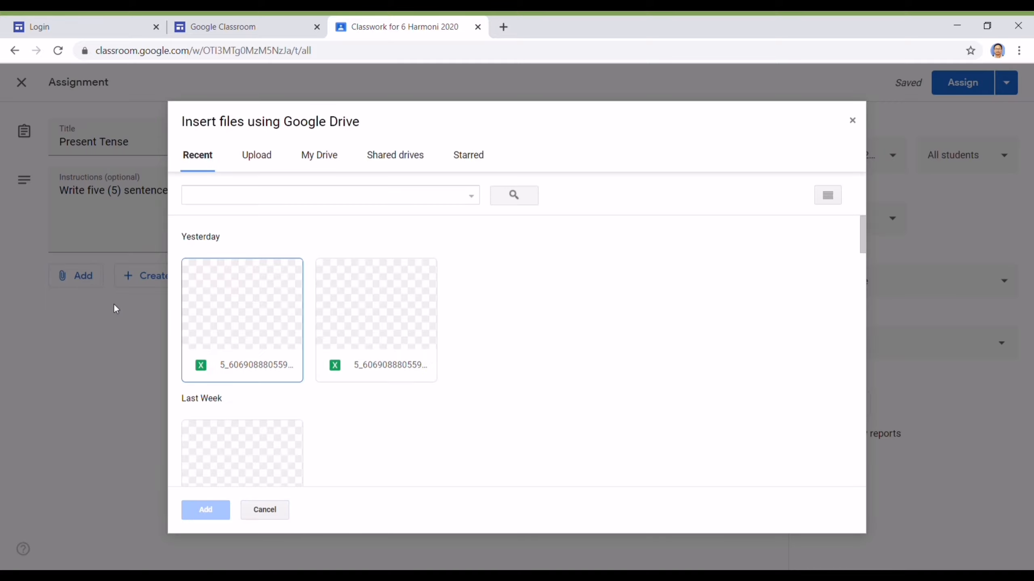
click(271, 162)
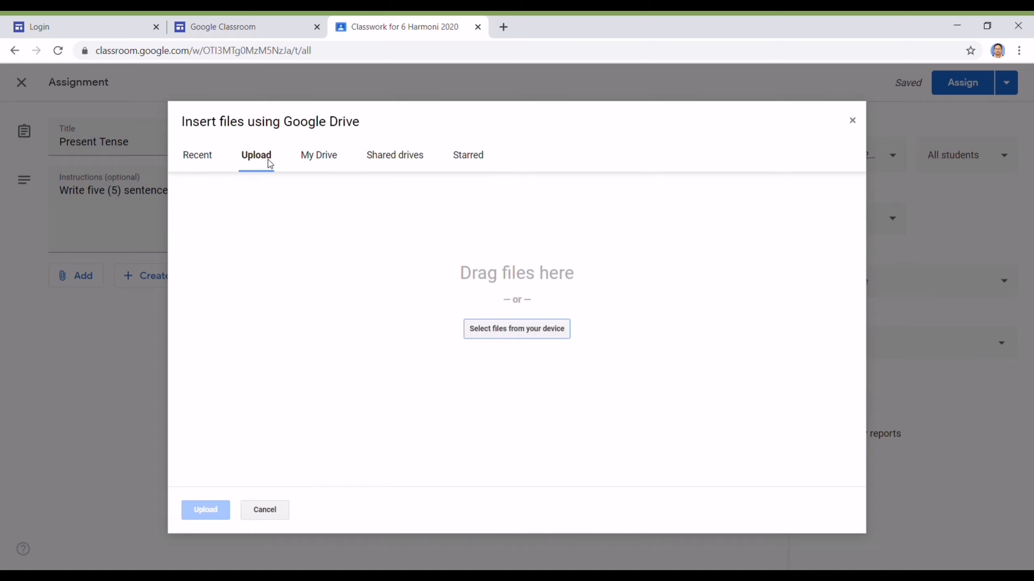
click(309, 161)
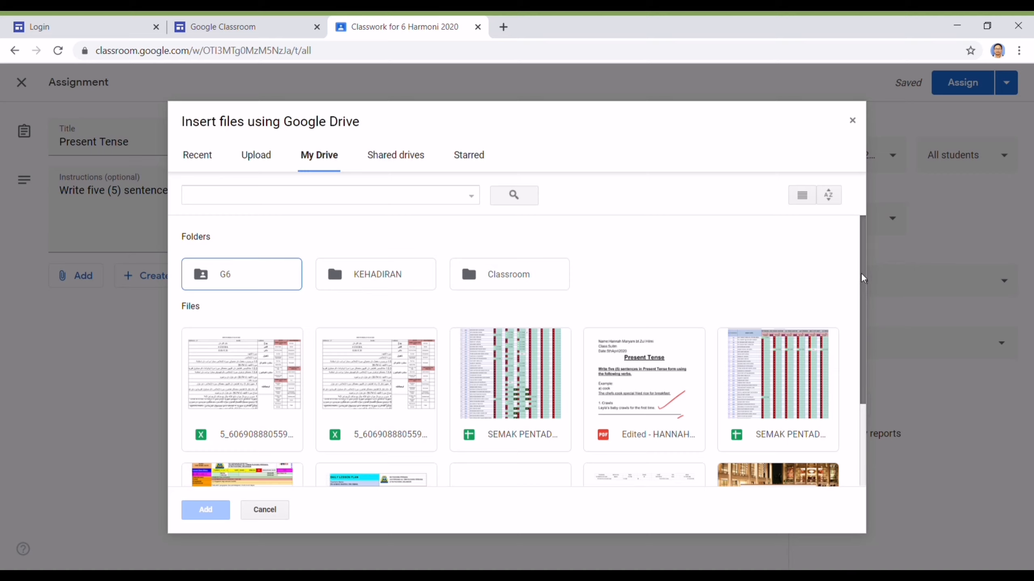
drag(861, 274, 863, 230)
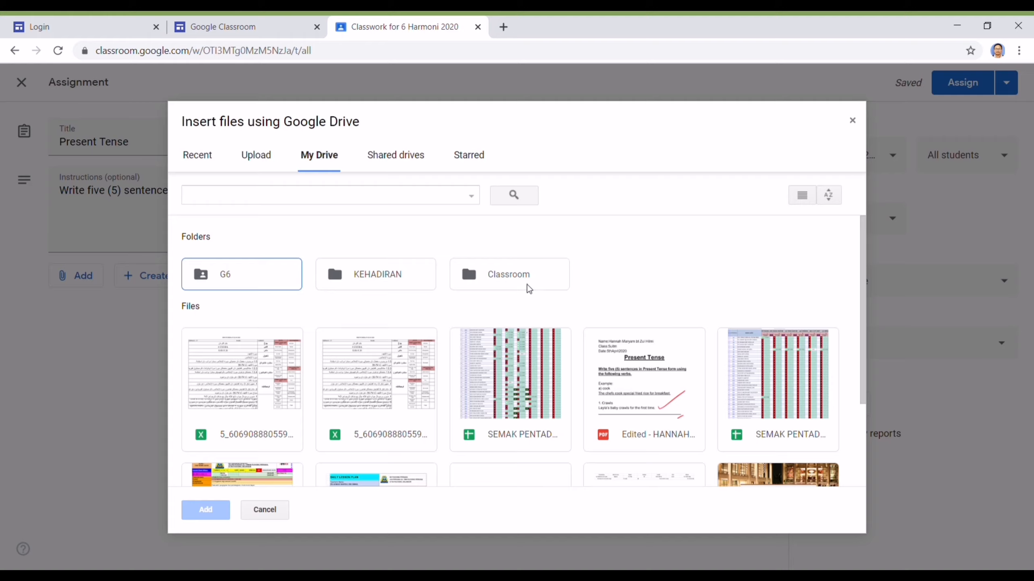
double_click(529, 281)
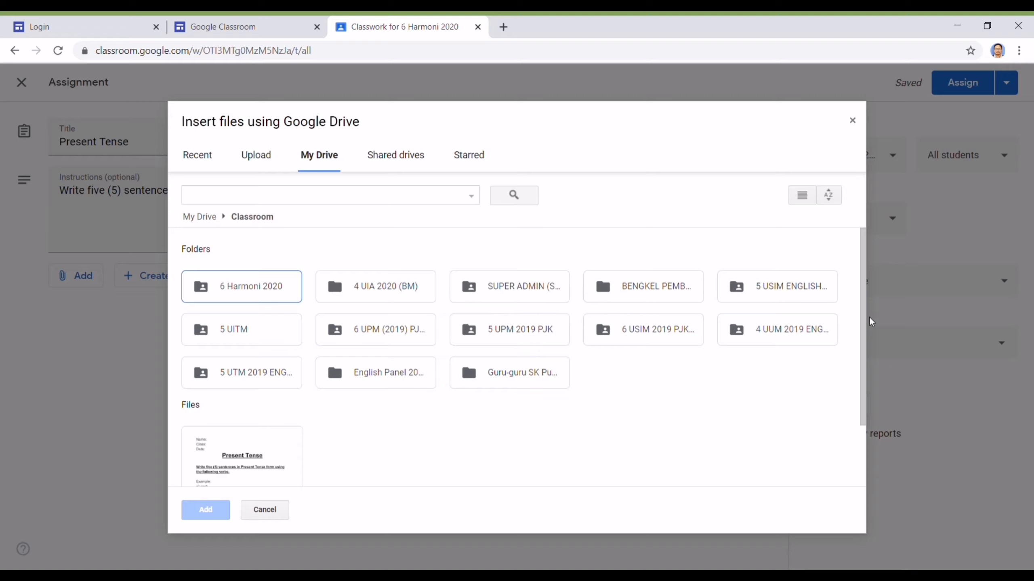
drag(864, 322, 863, 419)
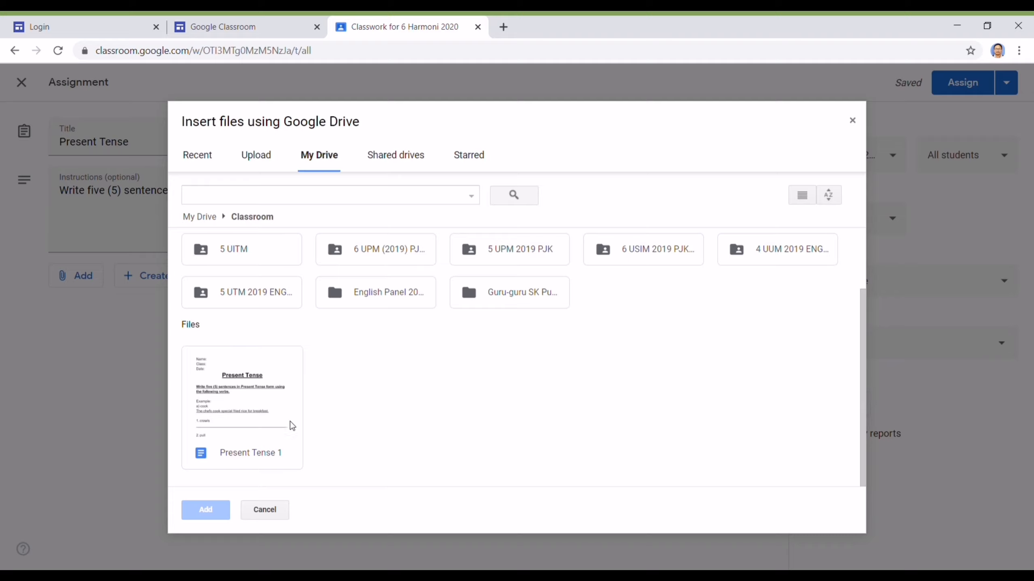
double_click(238, 406)
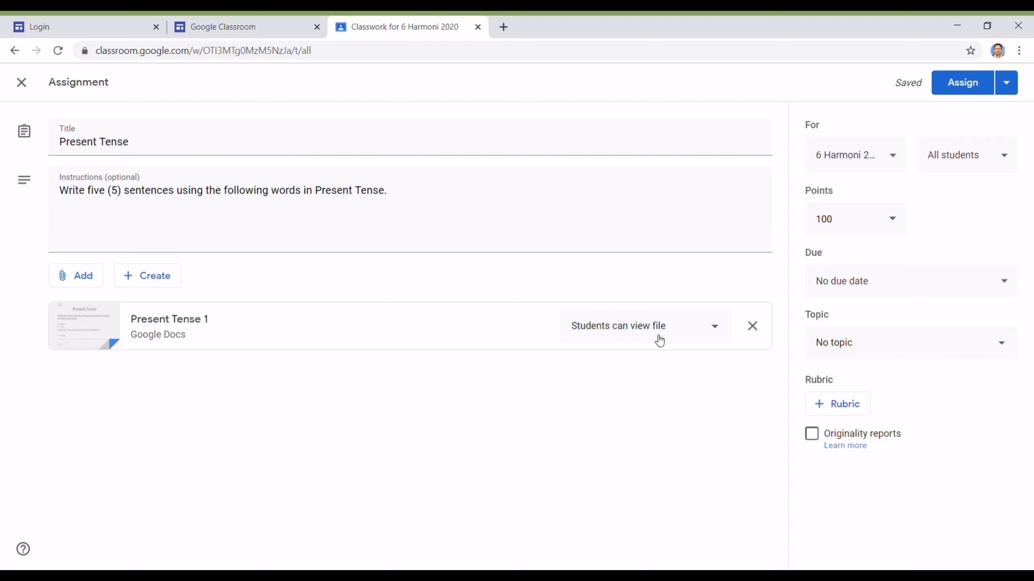
click(719, 338)
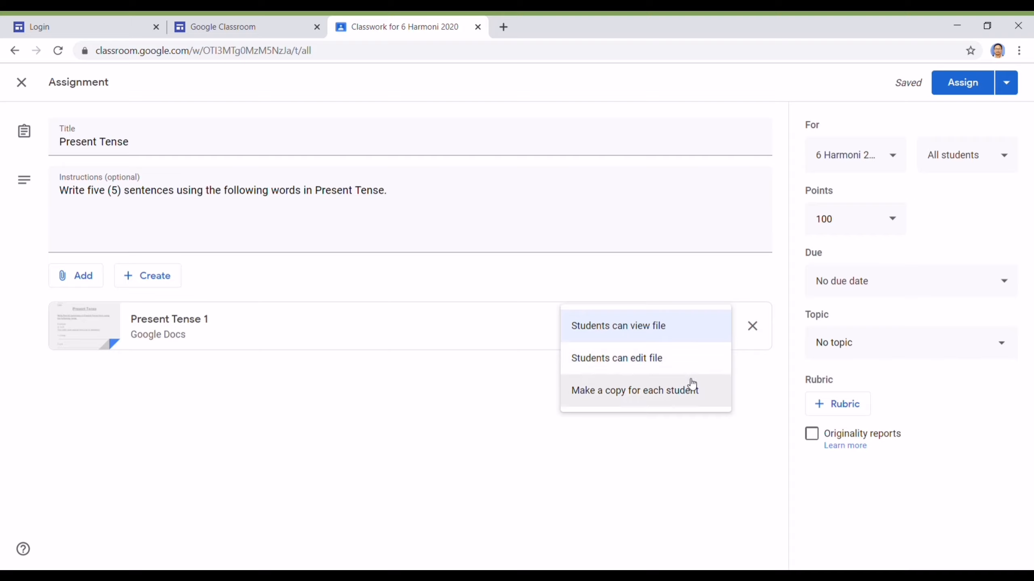
click(663, 395)
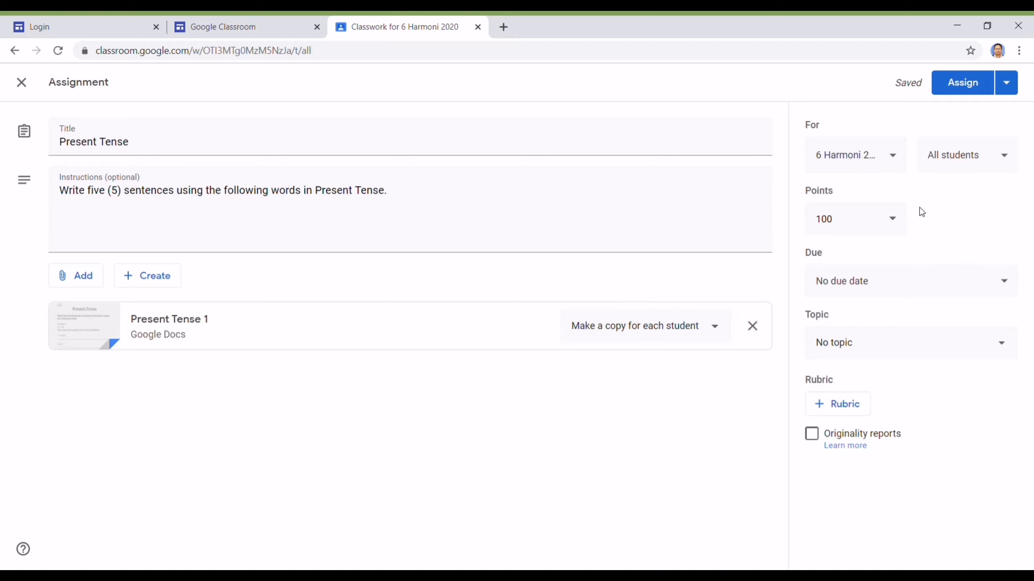
- Try the assignment's points at 10, and set them back to 100
click(903, 226)
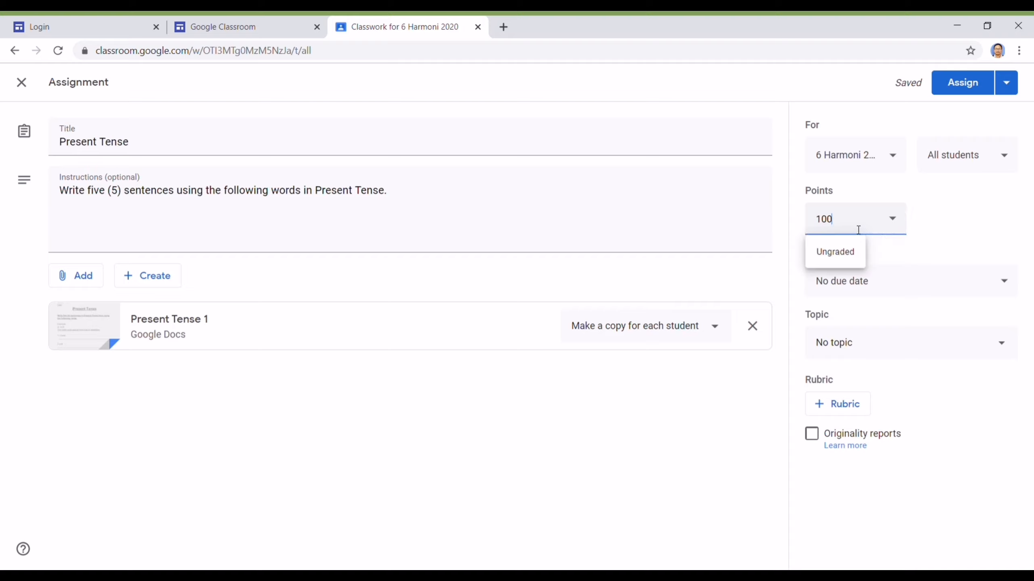
key(BackSpace)
click(989, 192)
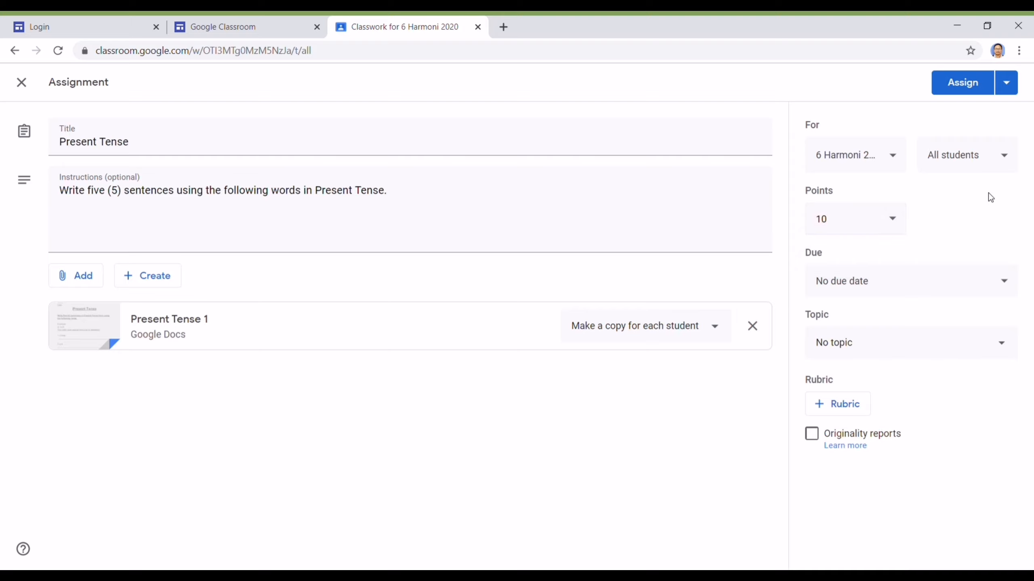
click(869, 220)
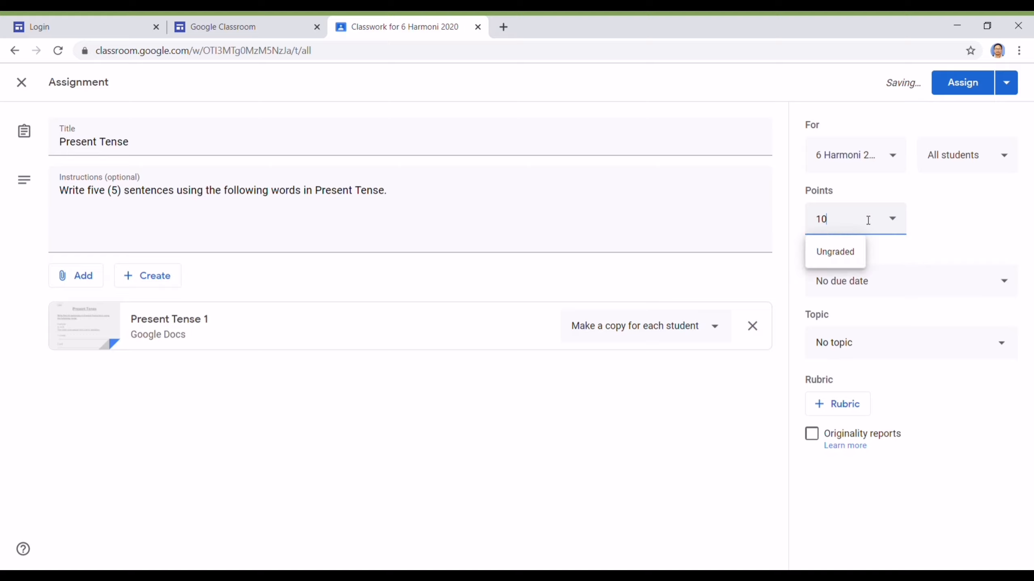
text(0)
click(942, 231)
click(851, 221)
text(0)
click(941, 196)
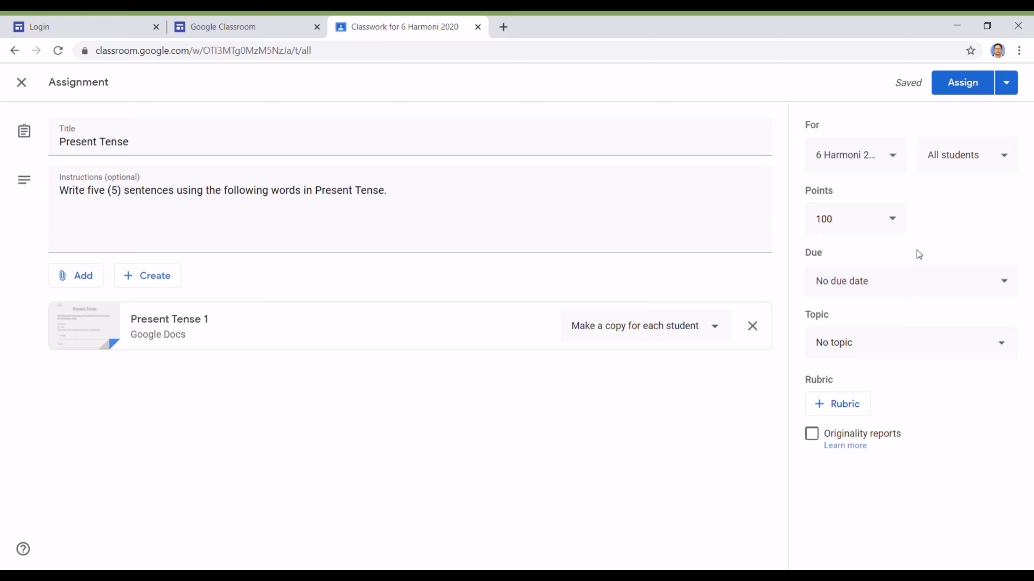
- Set the assignment's due date to Apr 28, 2020
click(1013, 286)
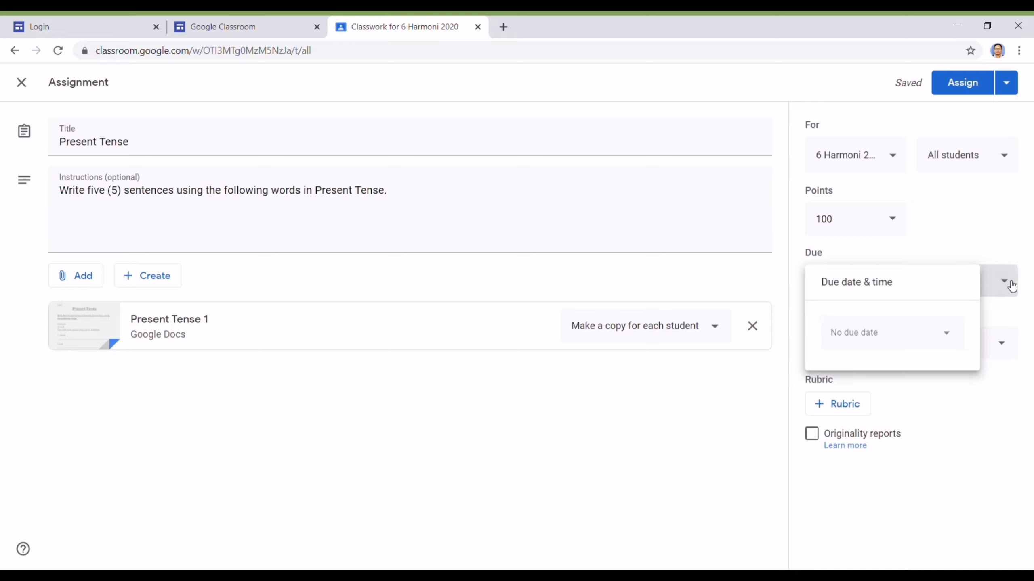
click(953, 334)
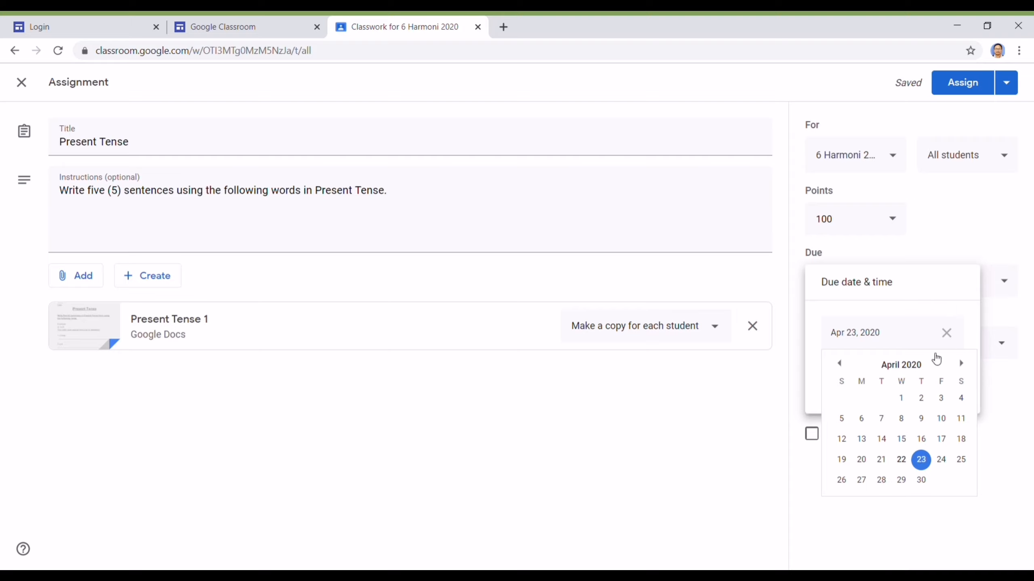
click(882, 480)
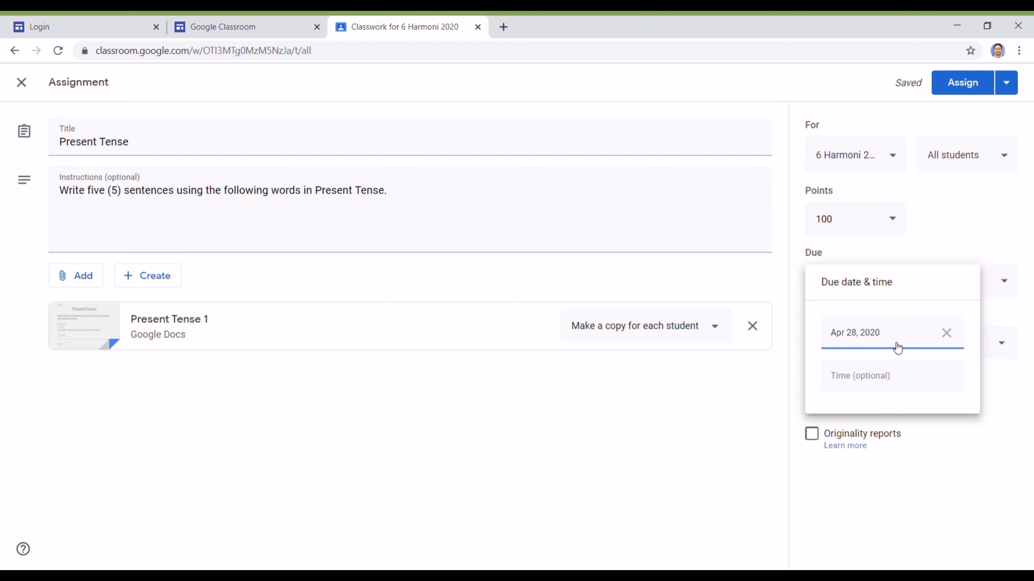
- Create a new topic named "Simple Present Tense" for the assignment
click(1007, 381)
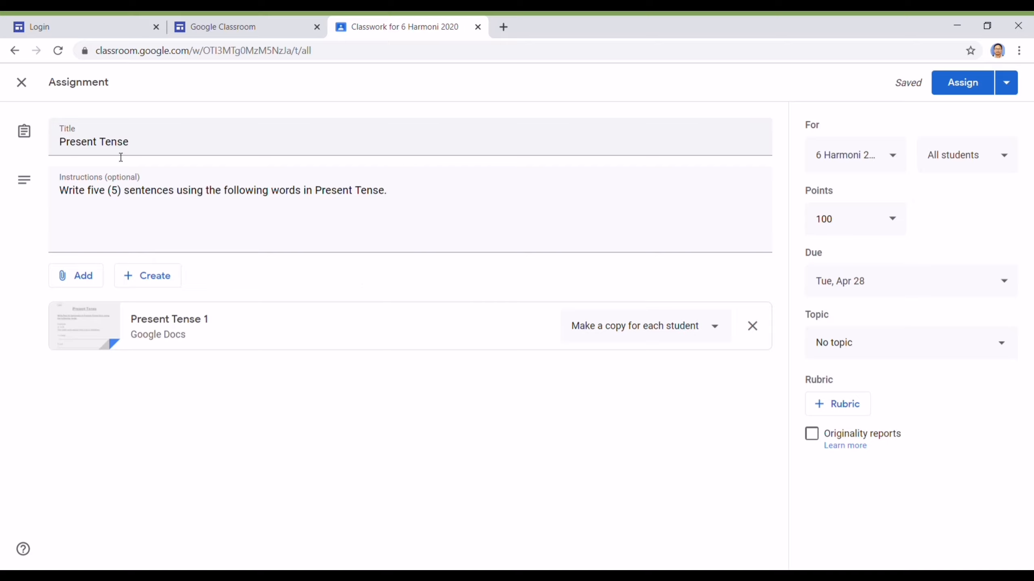
click(1002, 354)
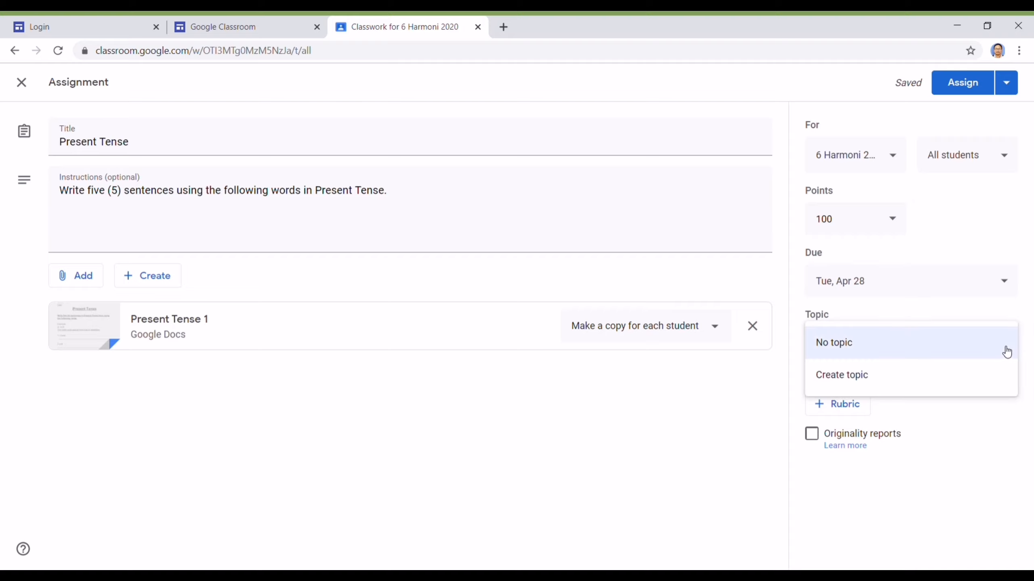
click(962, 377)
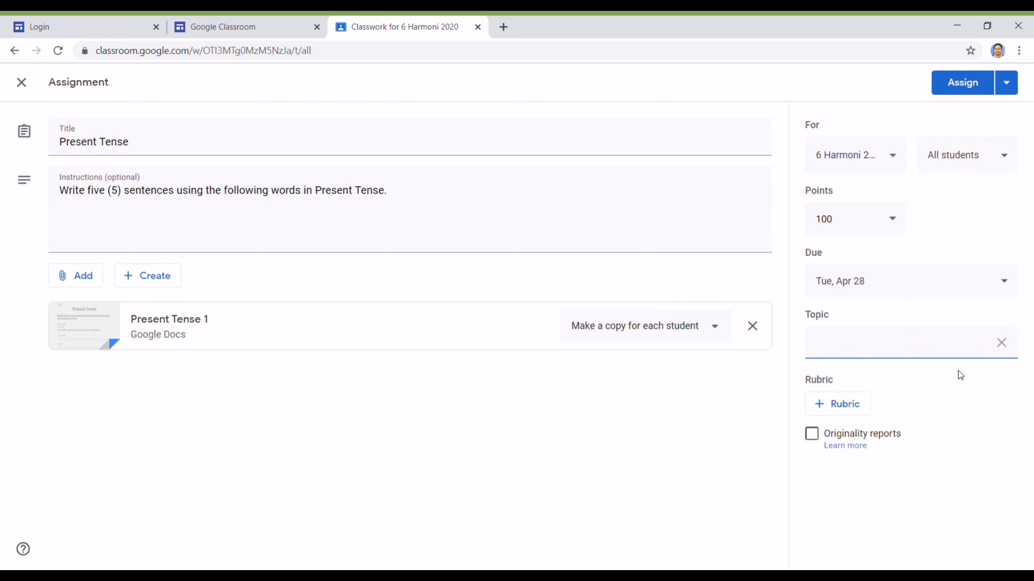
text(Pre)
key(BackSpace)
key(BackSpace)
key(BackSpace)
text(Simple Present Tense)
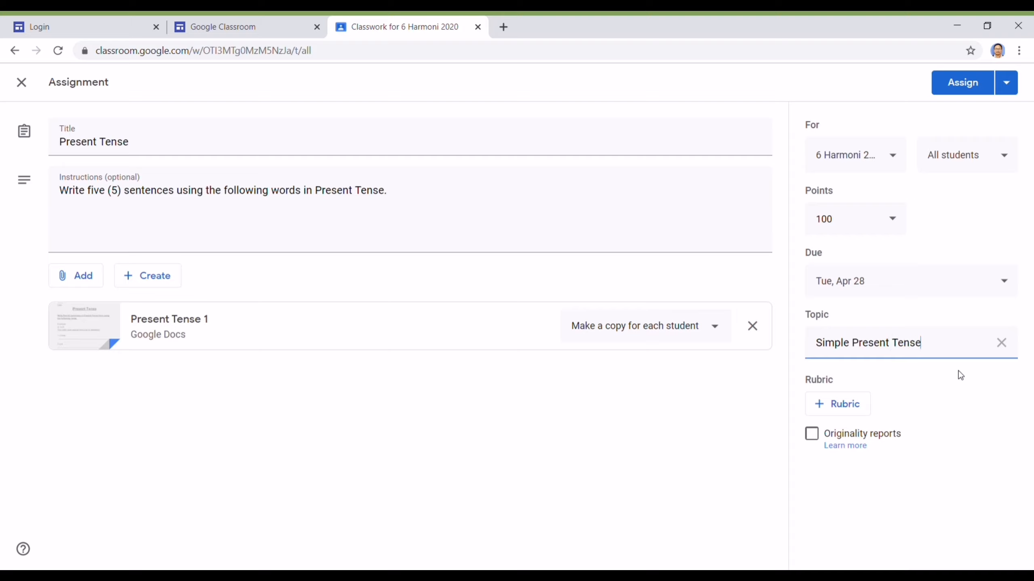
click(973, 382)
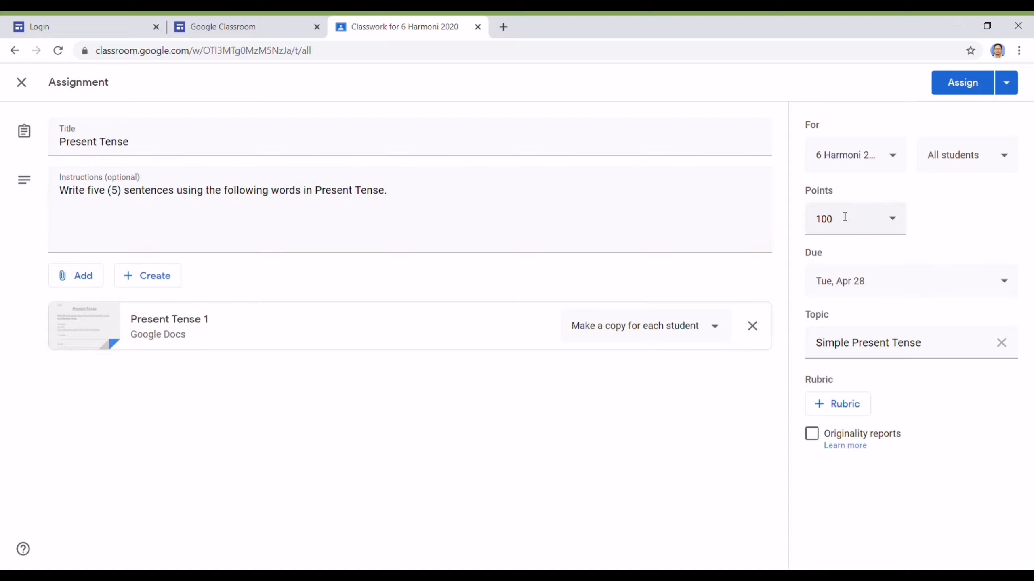
- Assign the Present Tense assignment to the class and expand its details in the classwork list
click(965, 84)
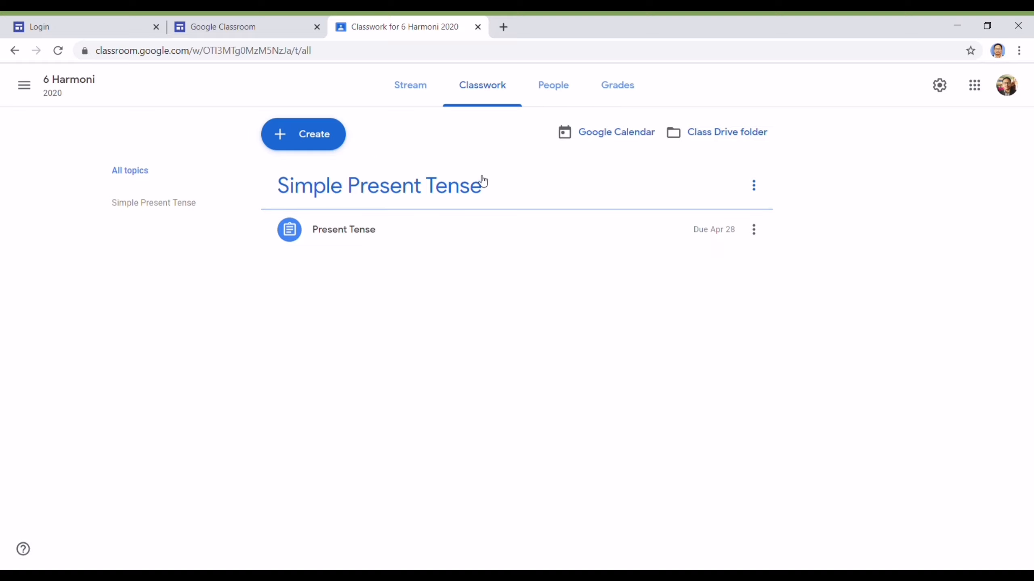
click(425, 238)
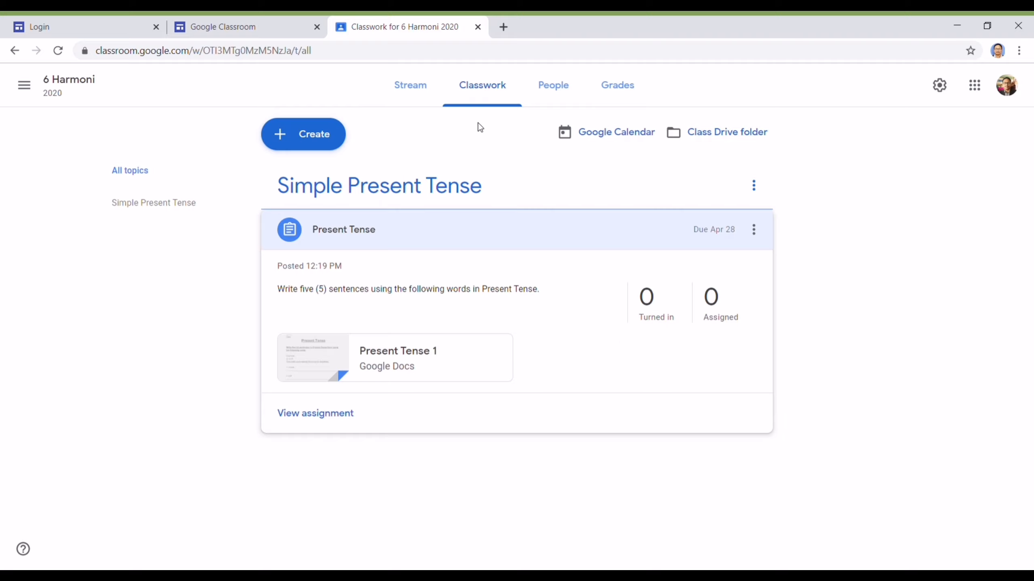
- Look at the class gradebook, and review the types of classwork that can be created
click(610, 102)
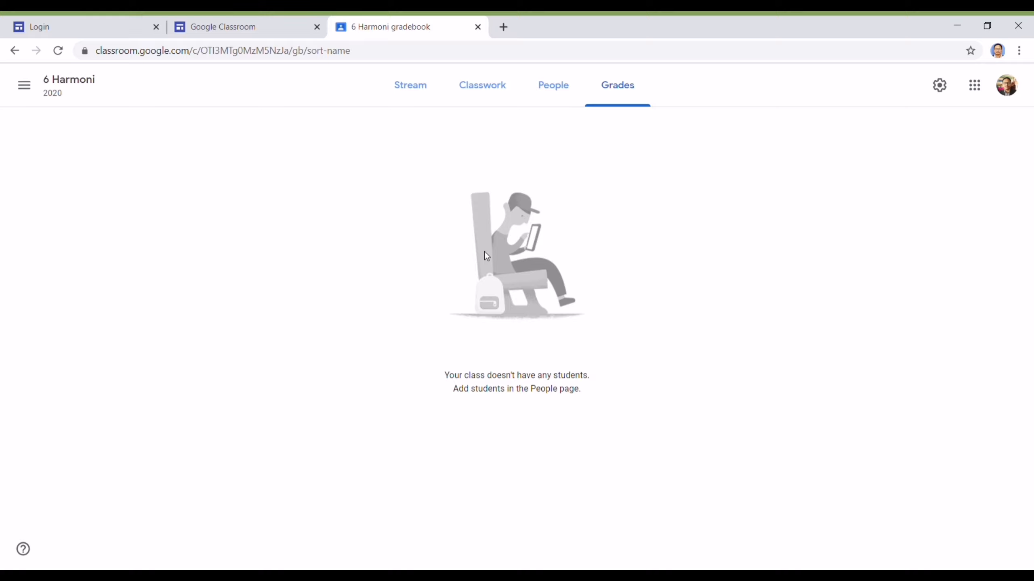
click(481, 93)
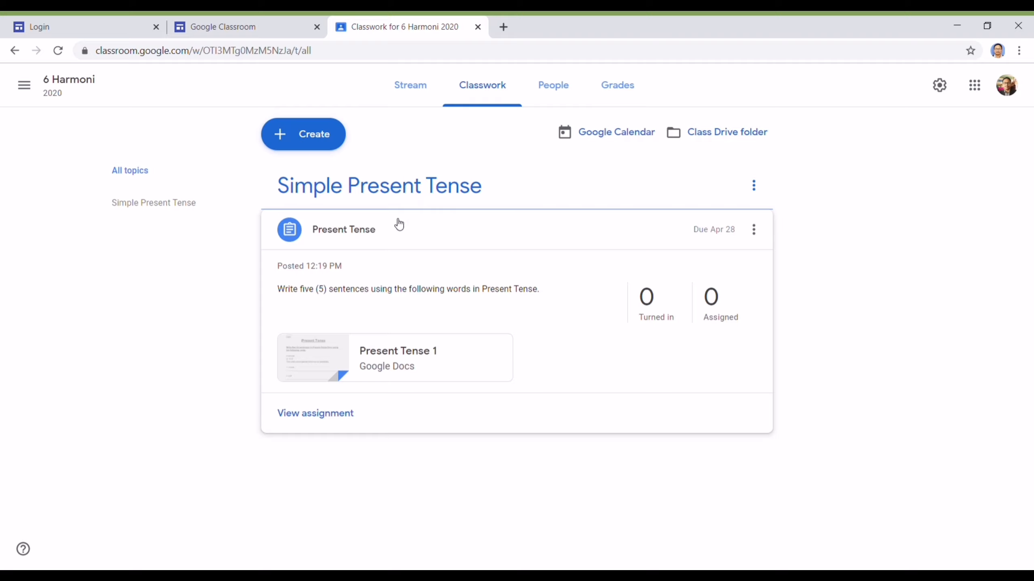
click(322, 142)
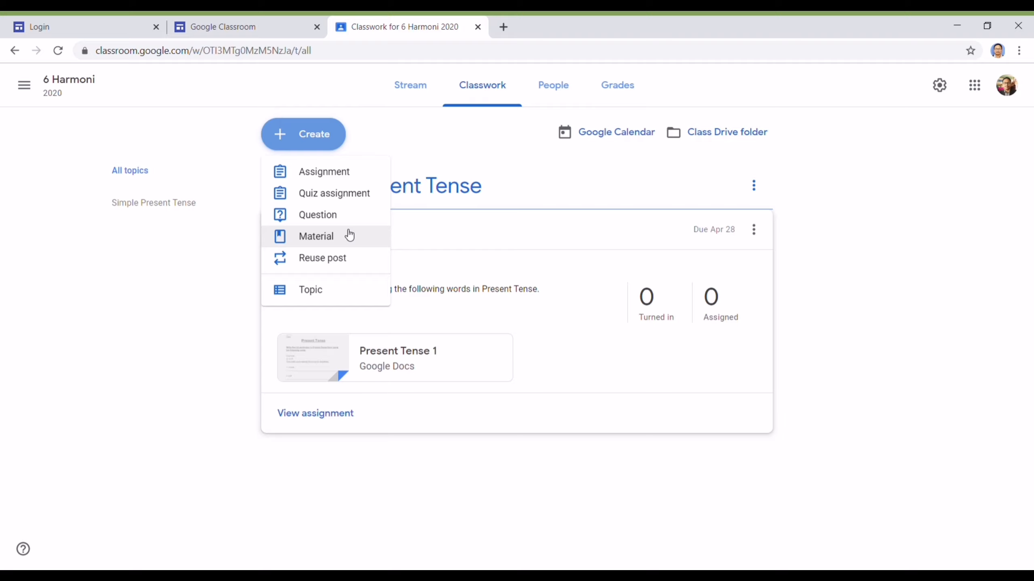
click(561, 181)
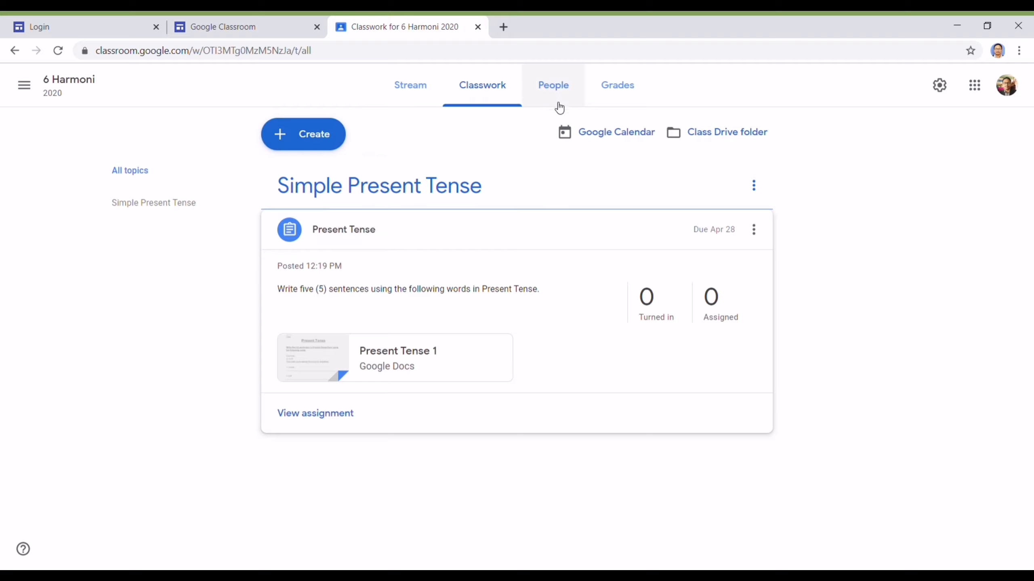
- View the class's teachers and students, and look at the form for inviting teachers without inviting anyone
click(559, 87)
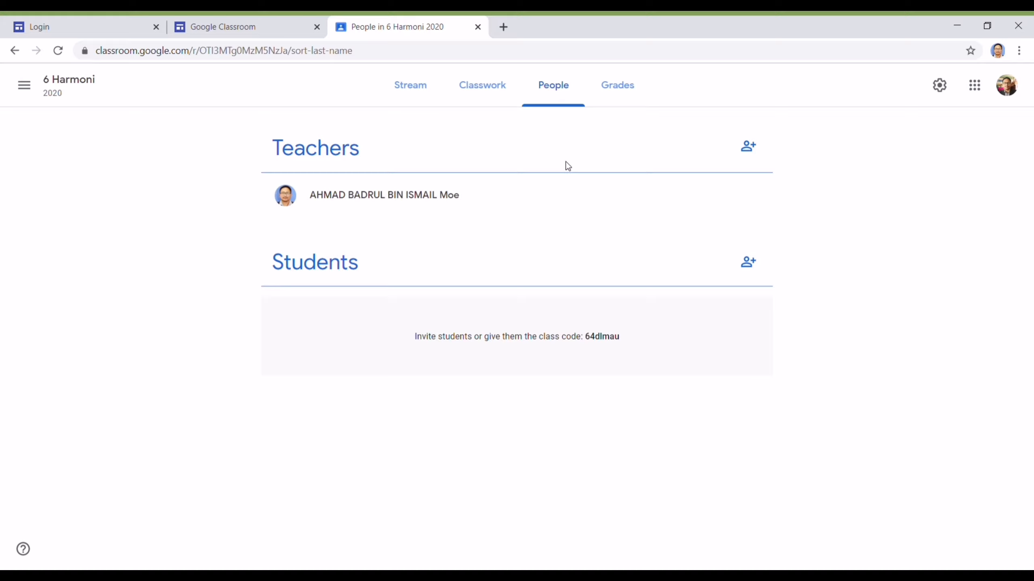
click(752, 154)
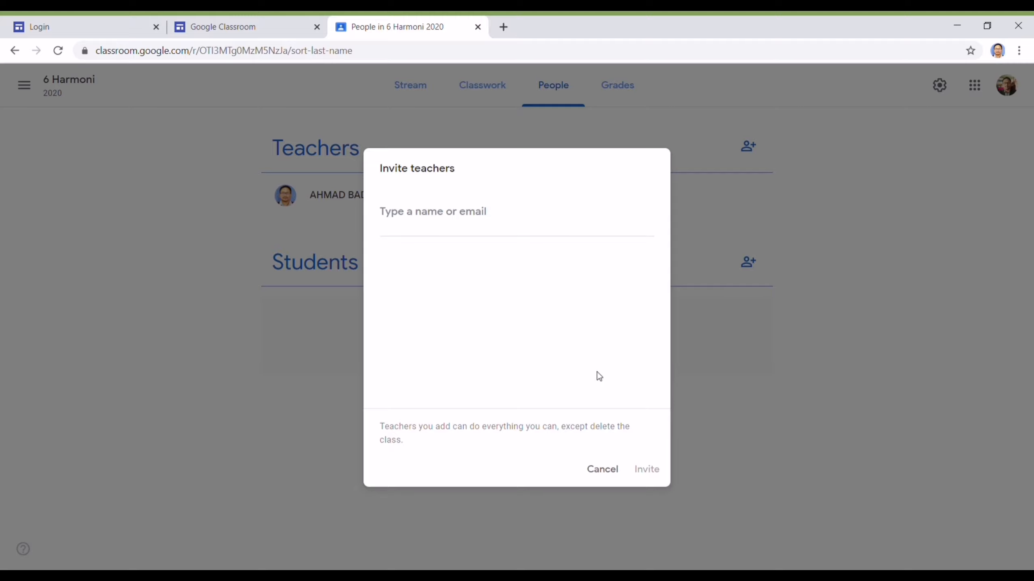
click(602, 473)
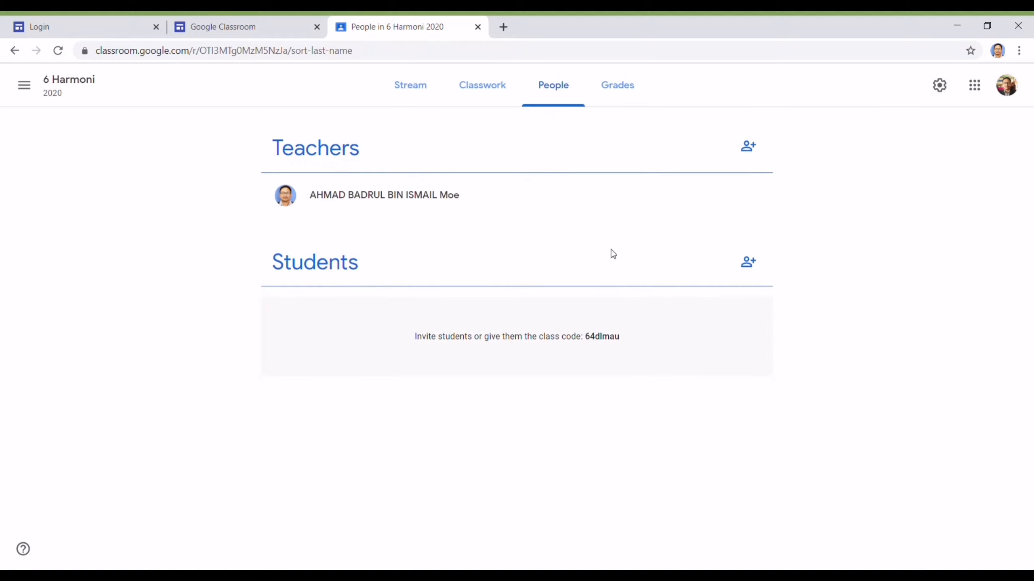
- Check the gradebook, and look at the class theme gallery from the stream without choosing a theme
click(621, 95)
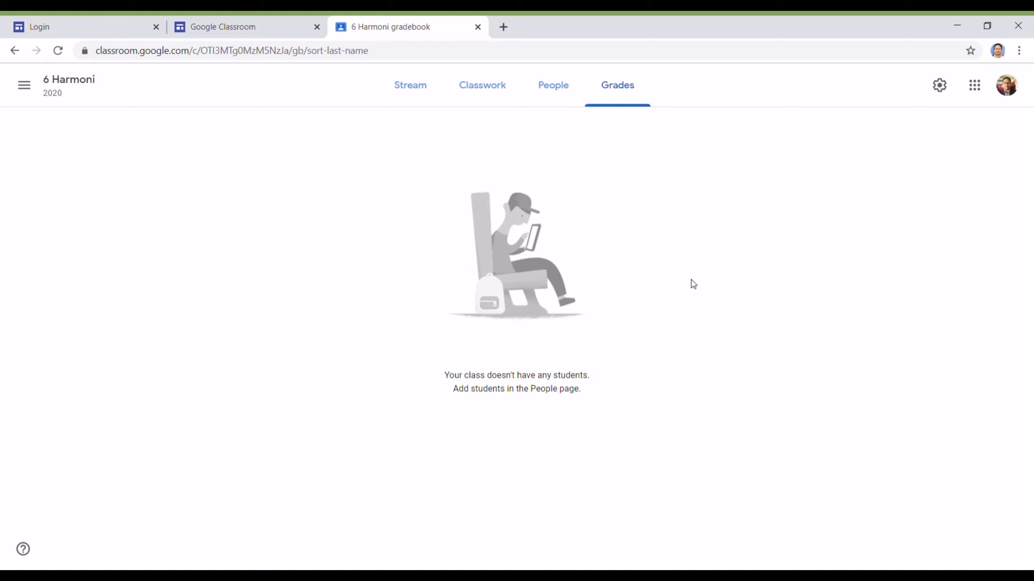
click(423, 100)
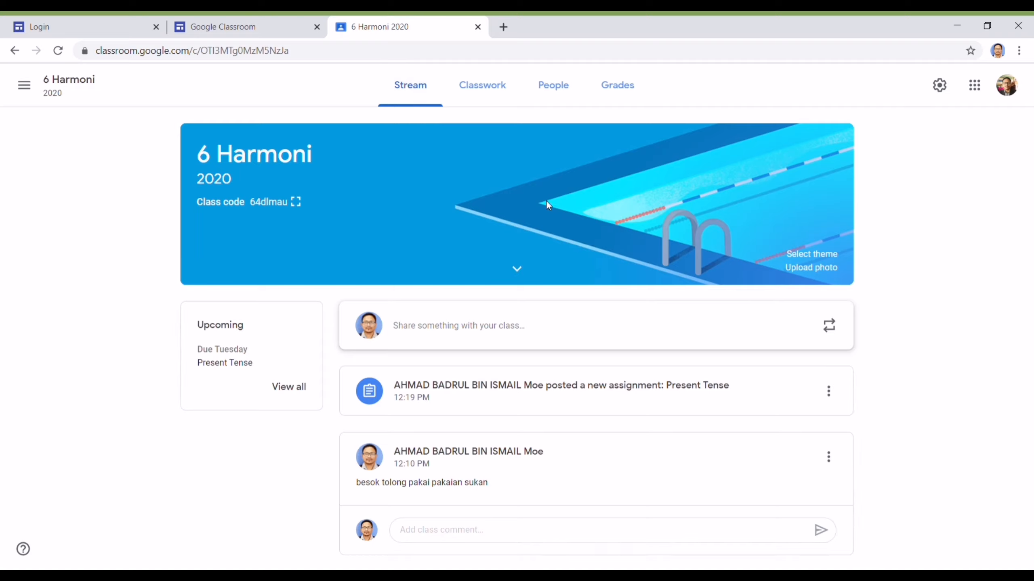
click(818, 256)
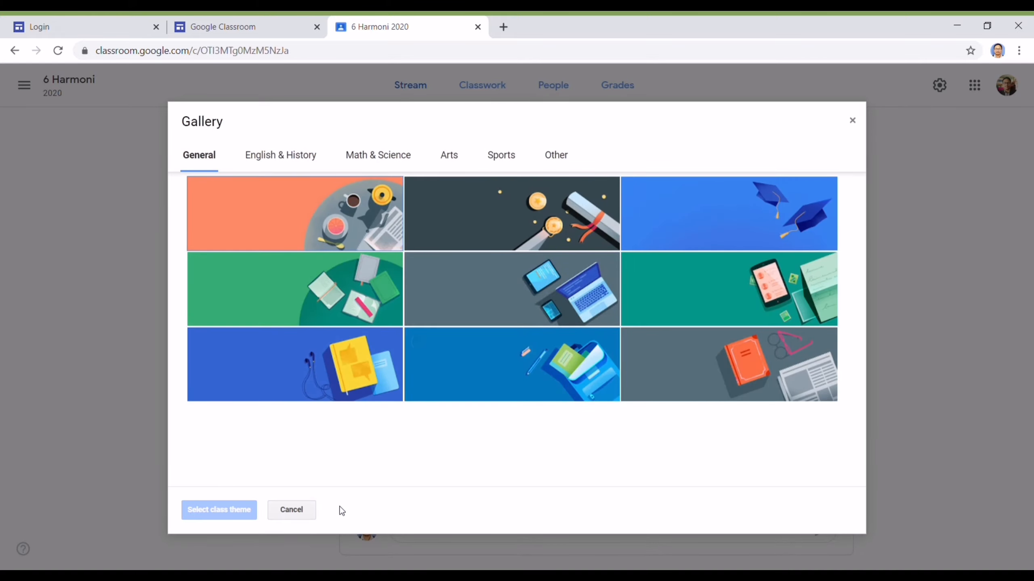
click(307, 514)
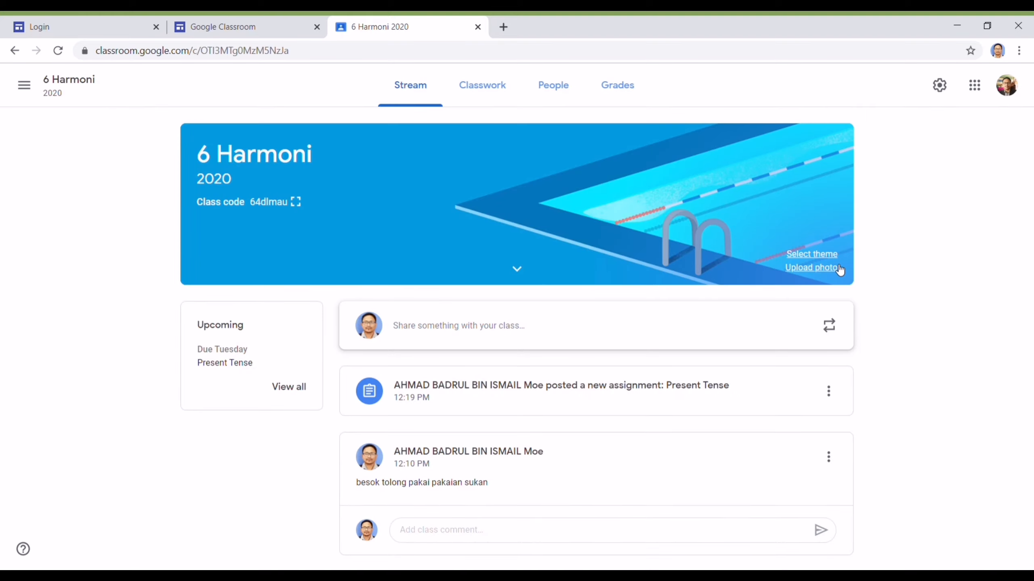